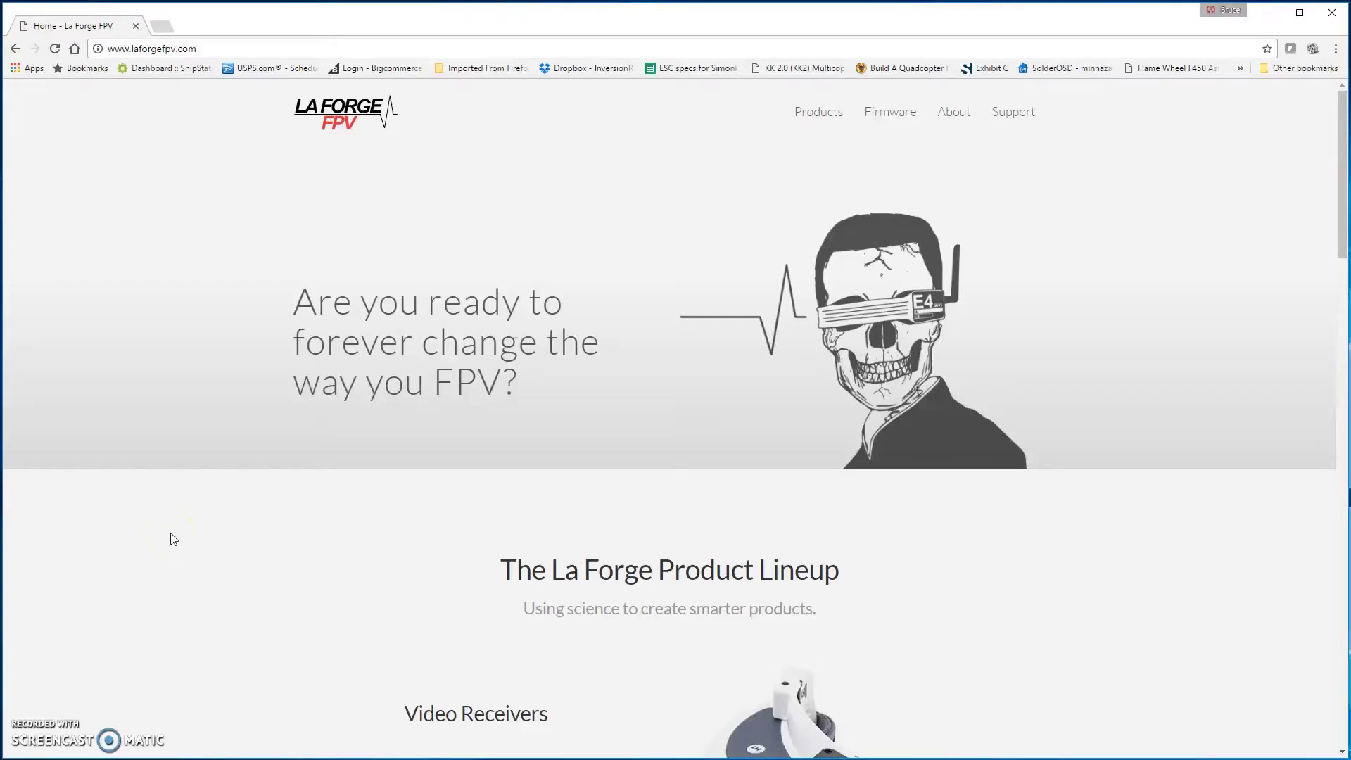
Step: Open the Firmware page on the La Forge FPV website
{"action": "left_click", "coordinate": [174, 539]}
{"action": "left_click", "coordinate": [173, 539]}
{"action": "left_click", "coordinate": [173, 539]}
{"action": "left_click", "coordinate": [173, 539]}
{"action": "left_click", "coordinate": [173, 539]}
{"action": "left_click", "coordinate": [174, 539]}
{"action": "left_click", "coordinate": [891, 116]}
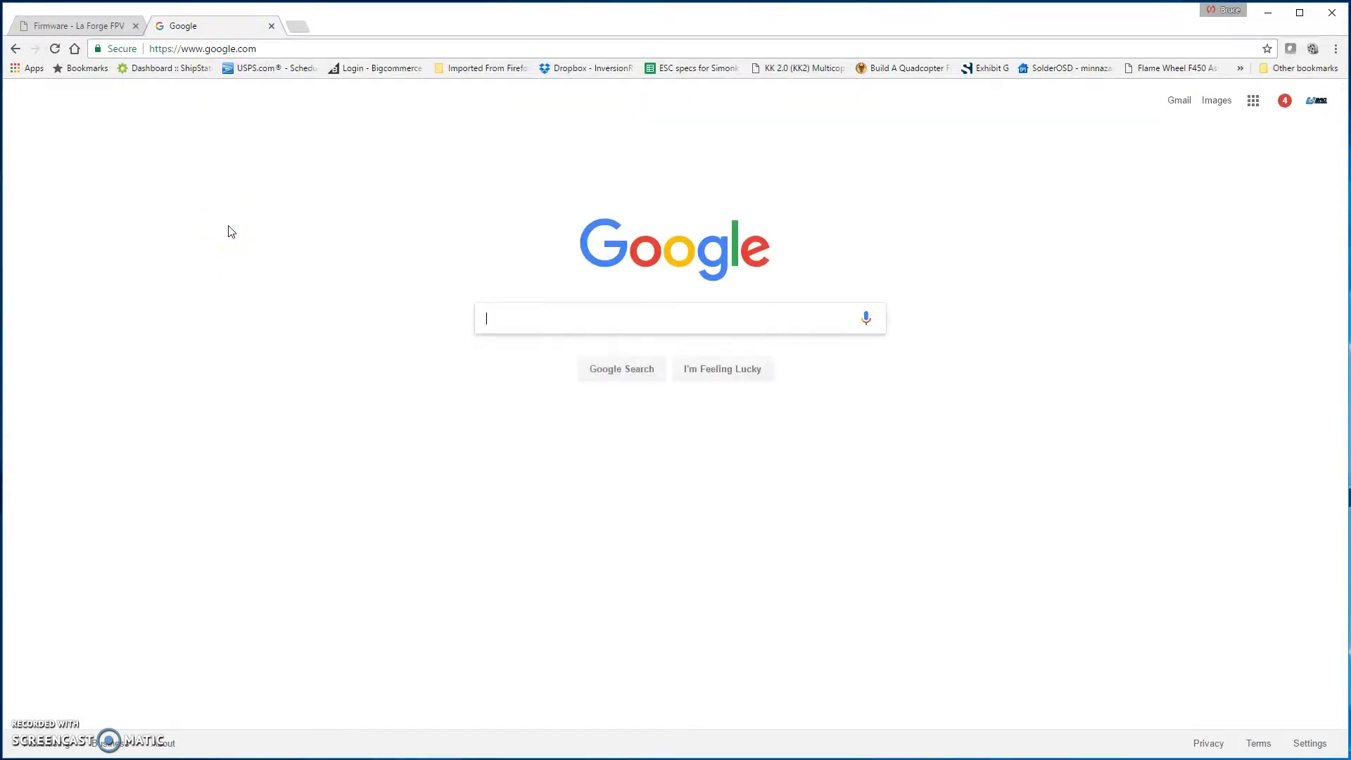
Step: Search for zadig, open the zadig.akeo.ie Download section, then switch to the LaForge downloads folder
{"action": "type", "text": "zadig"}
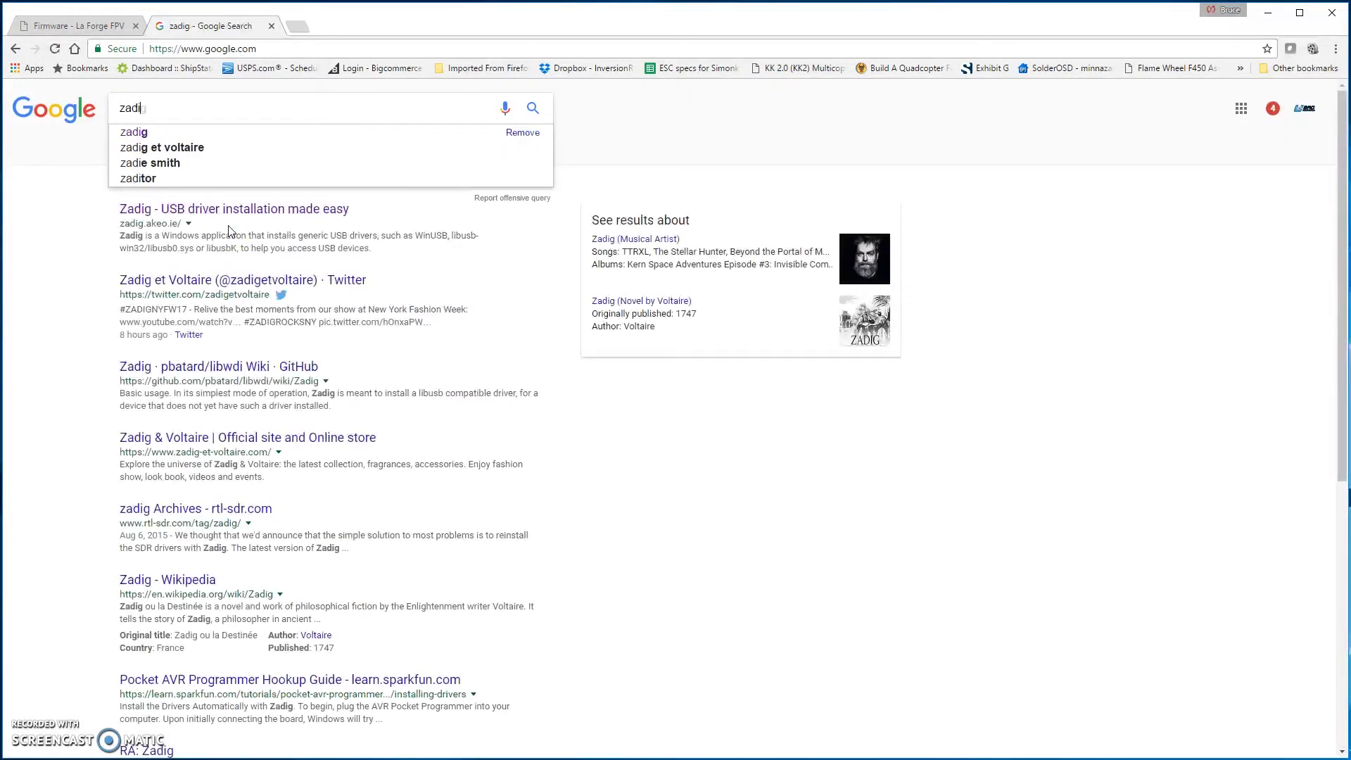
{"action": "key", "text": "Return"}
{"action": "left_click", "coordinate": [120, 232]}
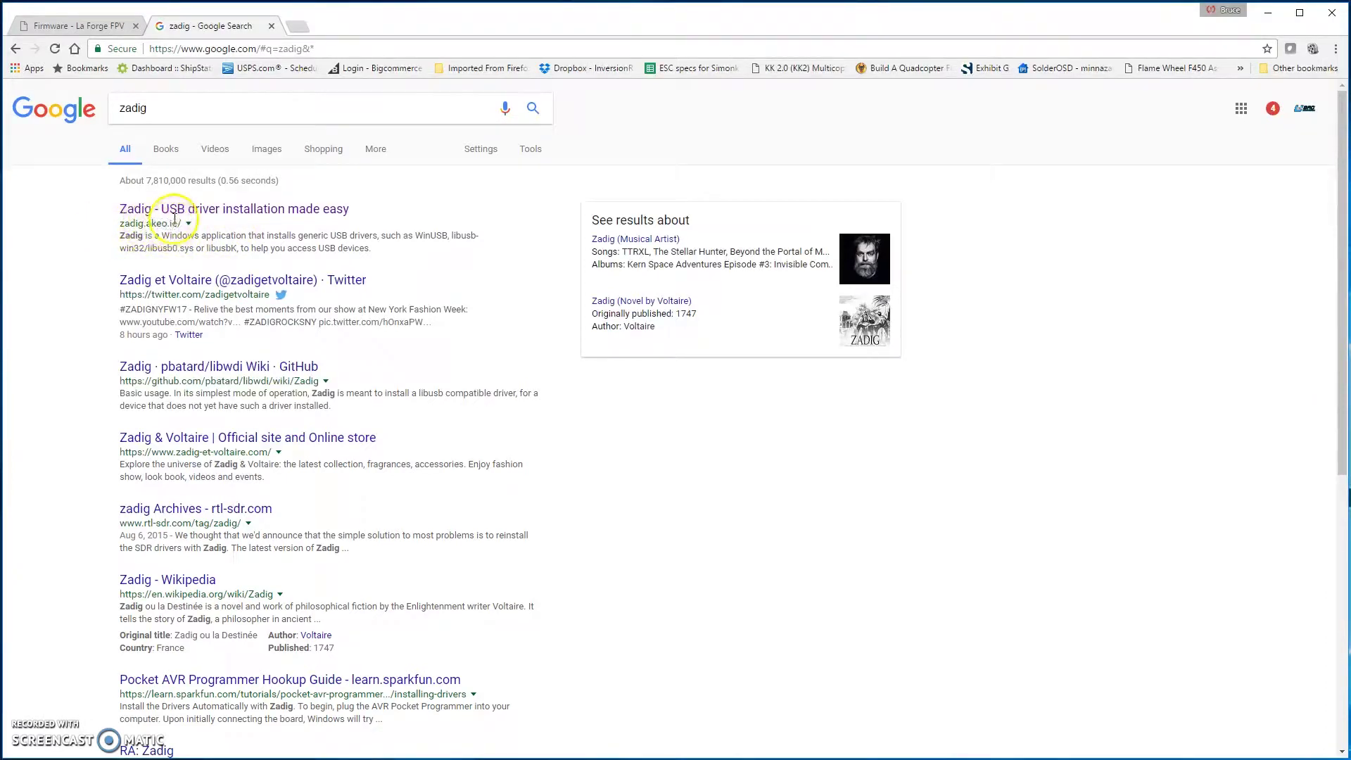
{"action": "left_click", "coordinate": [166, 210]}
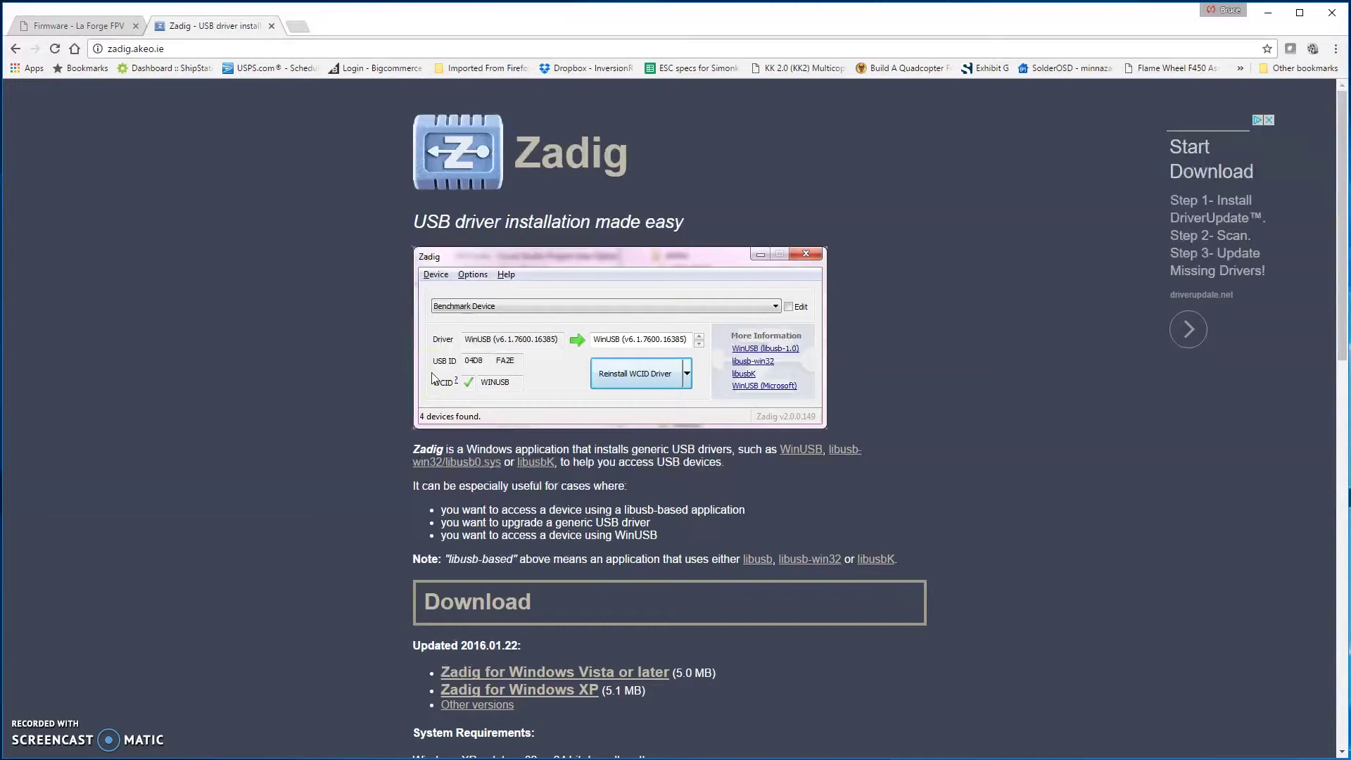
{"action": "scroll", "coordinate": [386, 448], "scroll_direction": "down", "scroll_amount": 2}
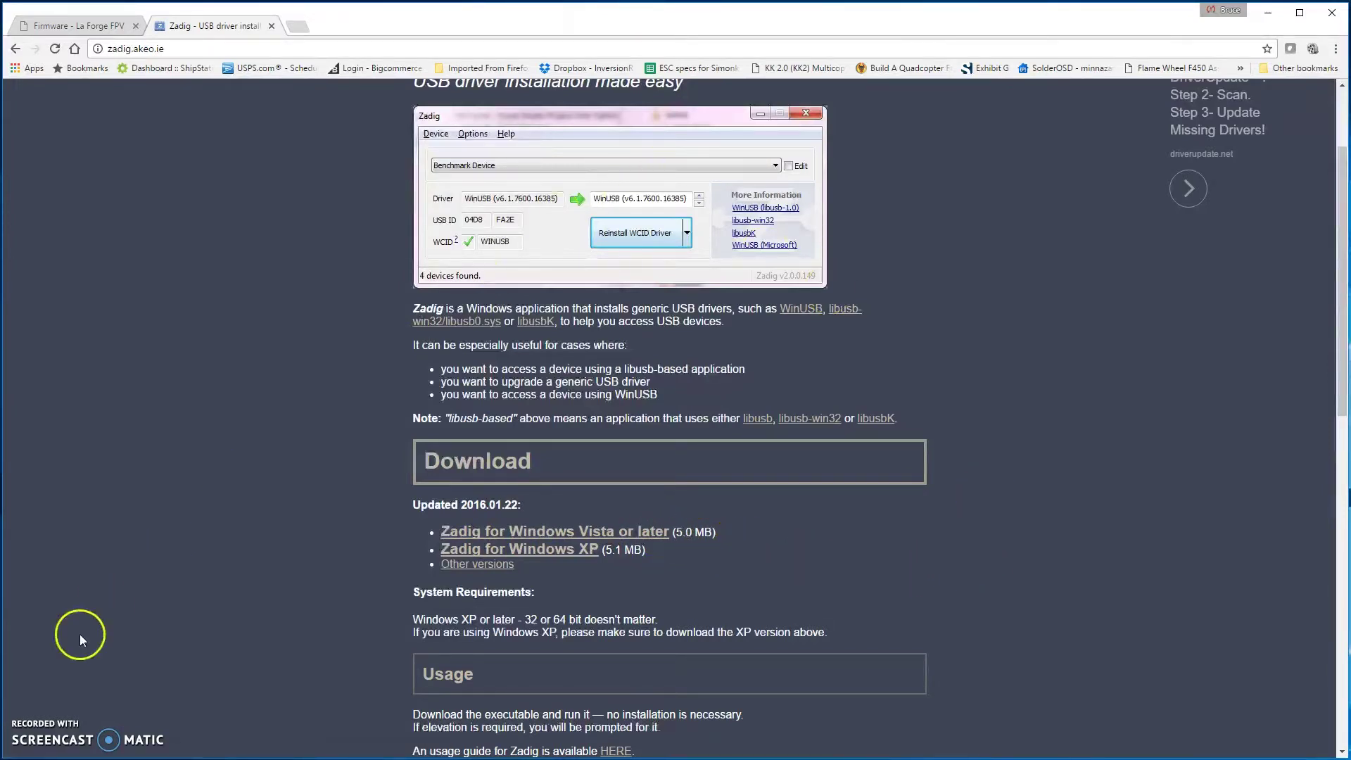
{"action": "key", "text": "alt+Tab"}
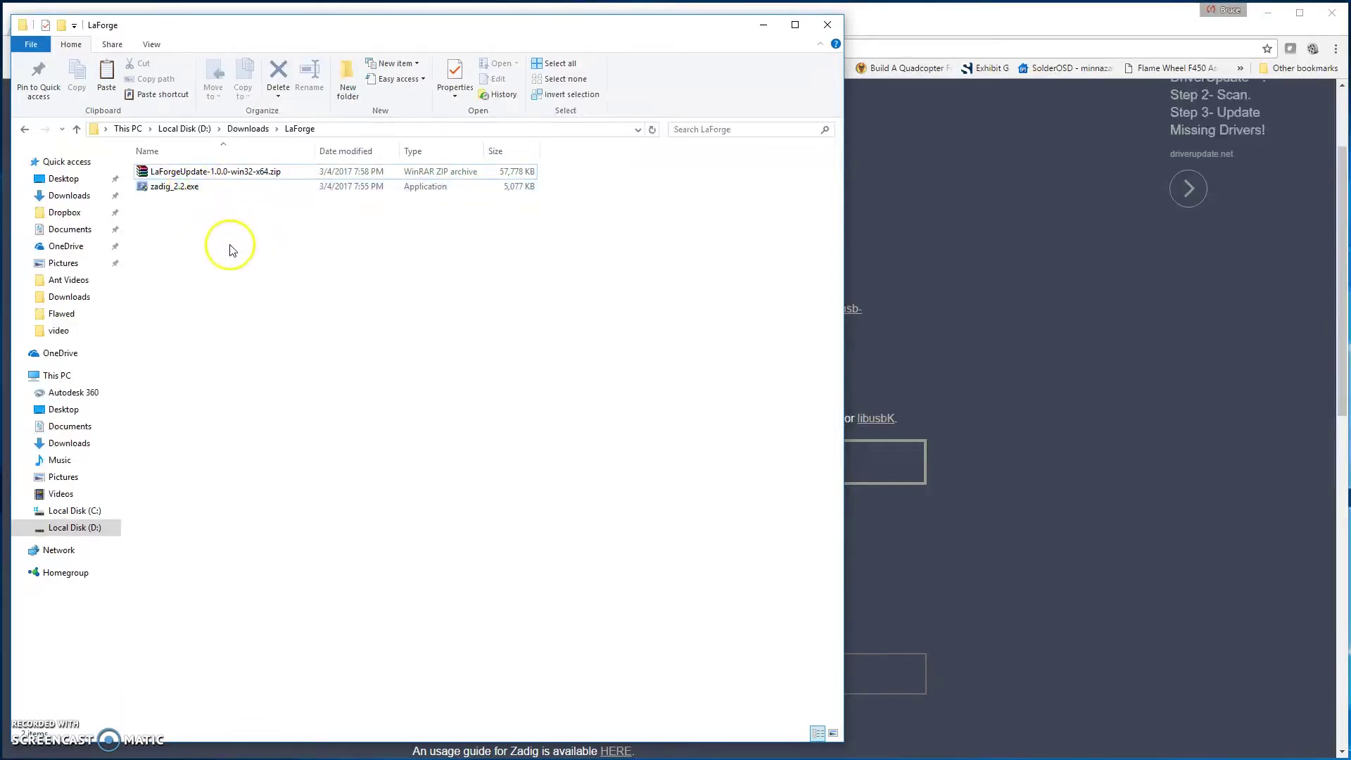
Step: Extract LaForgeUpdate-1.0.0-win32-x64.zip into its own folder and launch zadig_2.2.exe
{"action": "right_click", "coordinate": [231, 176]}
{"action": "left_click", "coordinate": [192, 265]}
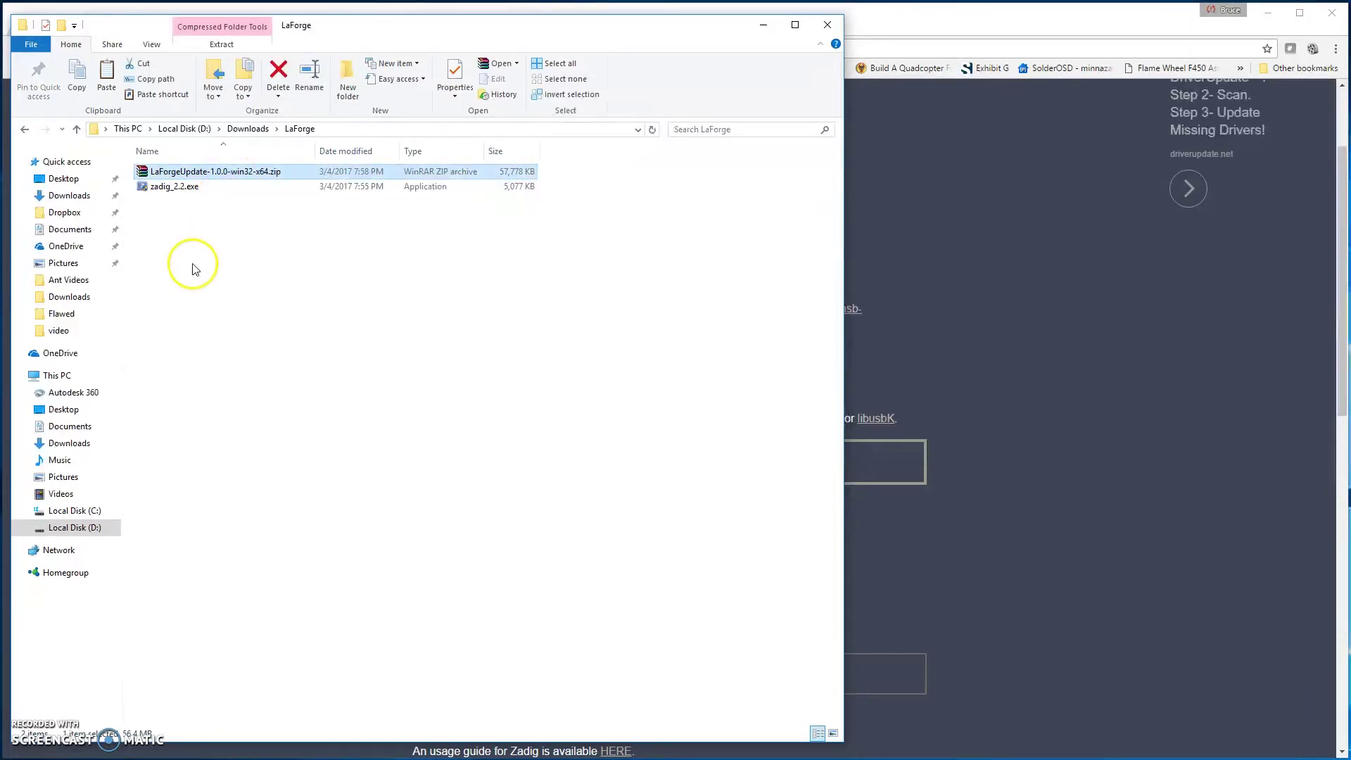
{"action": "right_click", "coordinate": [210, 176]}
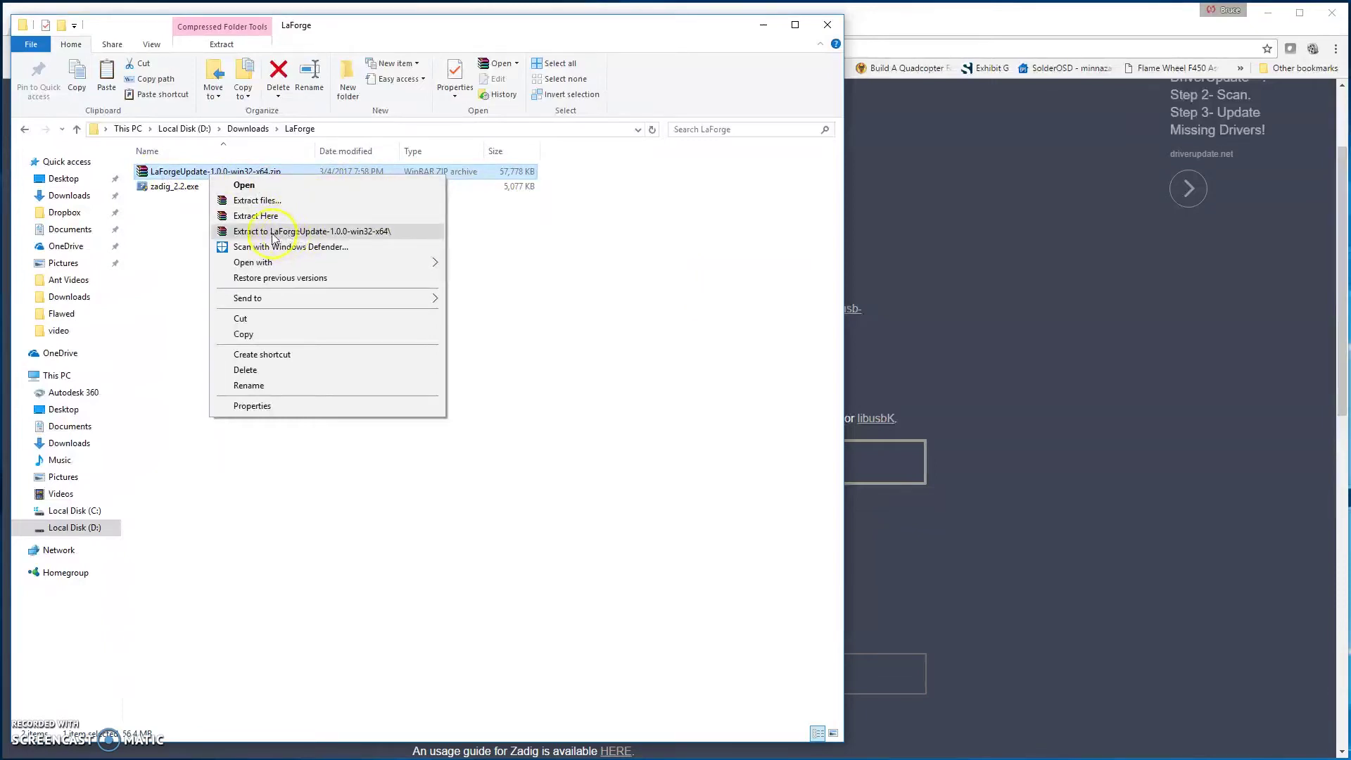
{"action": "left_click", "coordinate": [340, 233]}
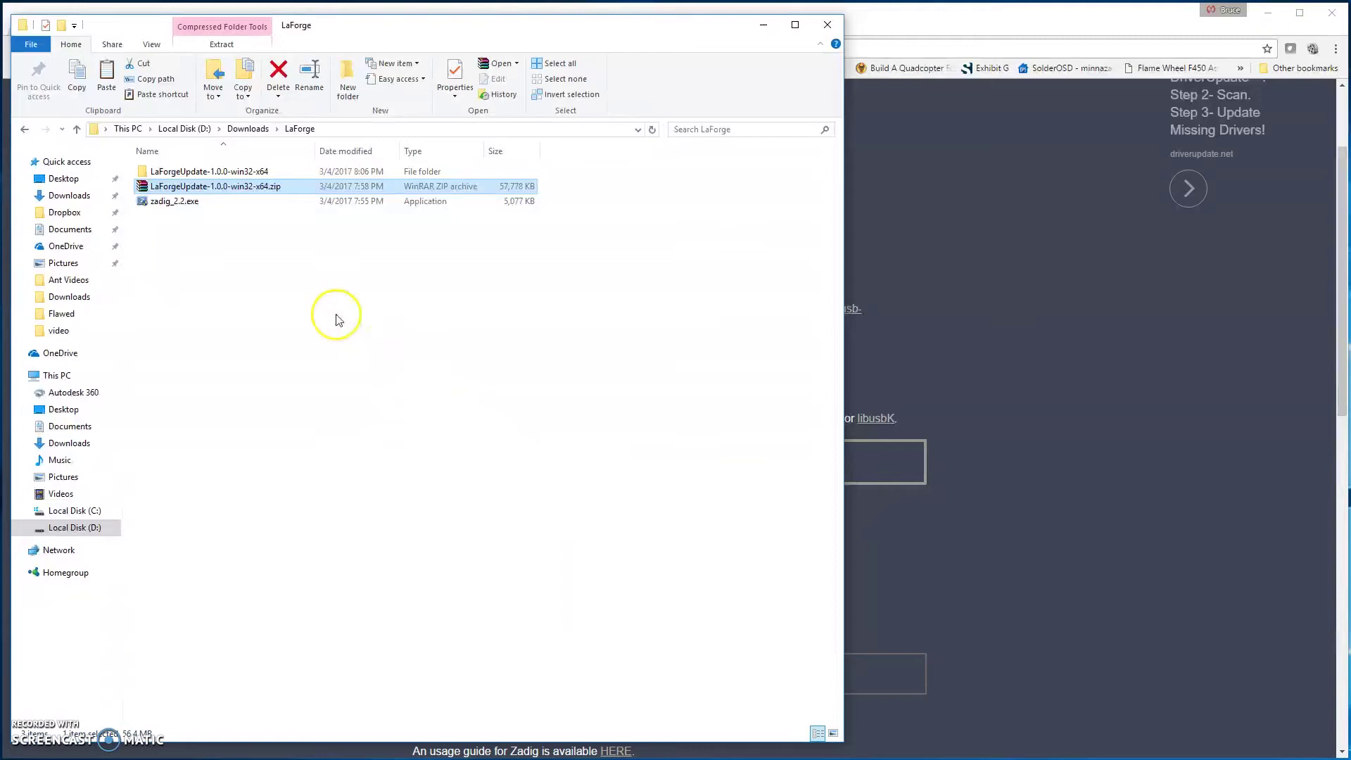
{"action": "double_click", "coordinate": [190, 209]}
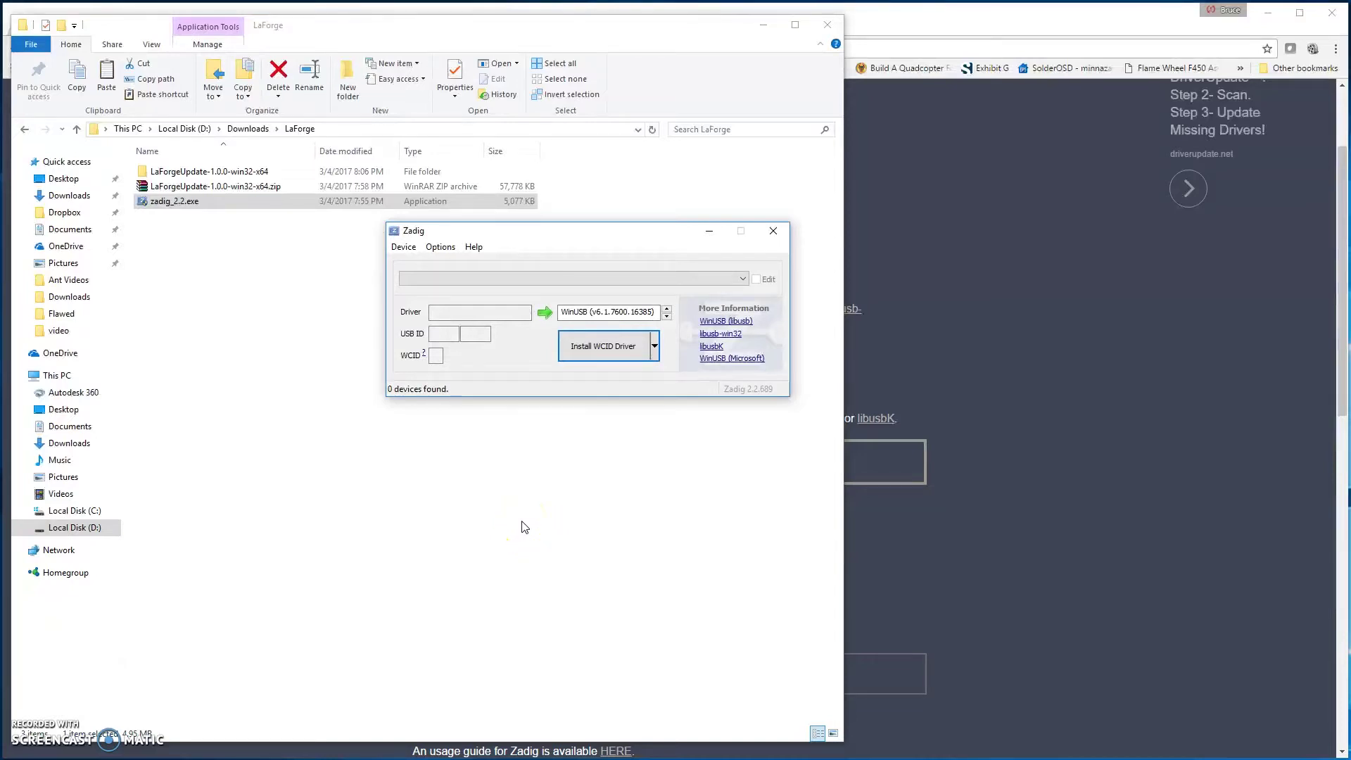
Step: List all devices, replace the USBasp driver with WinUSB, and close Zadig
{"action": "left_click", "coordinate": [445, 248]}
{"action": "left_click", "coordinate": [460, 264]}
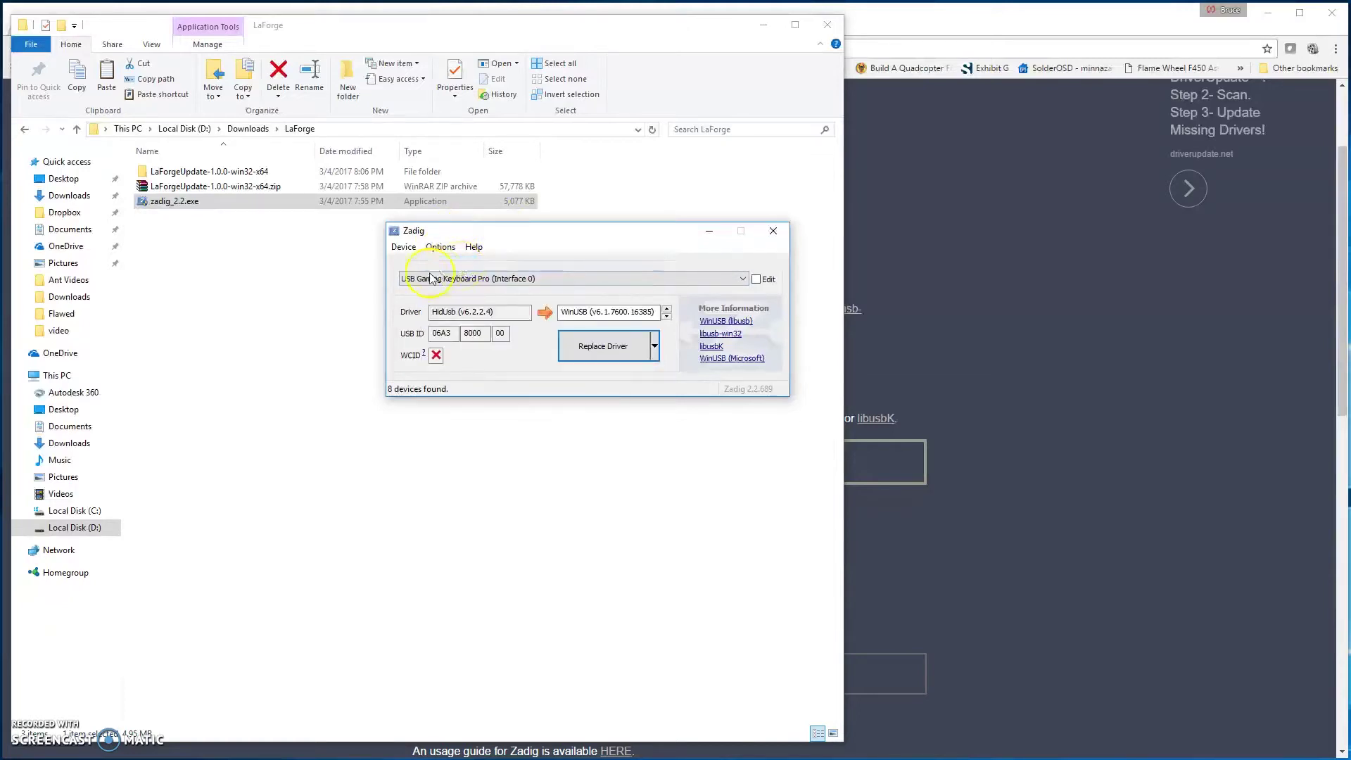
{"action": "left_click", "coordinate": [521, 280]}
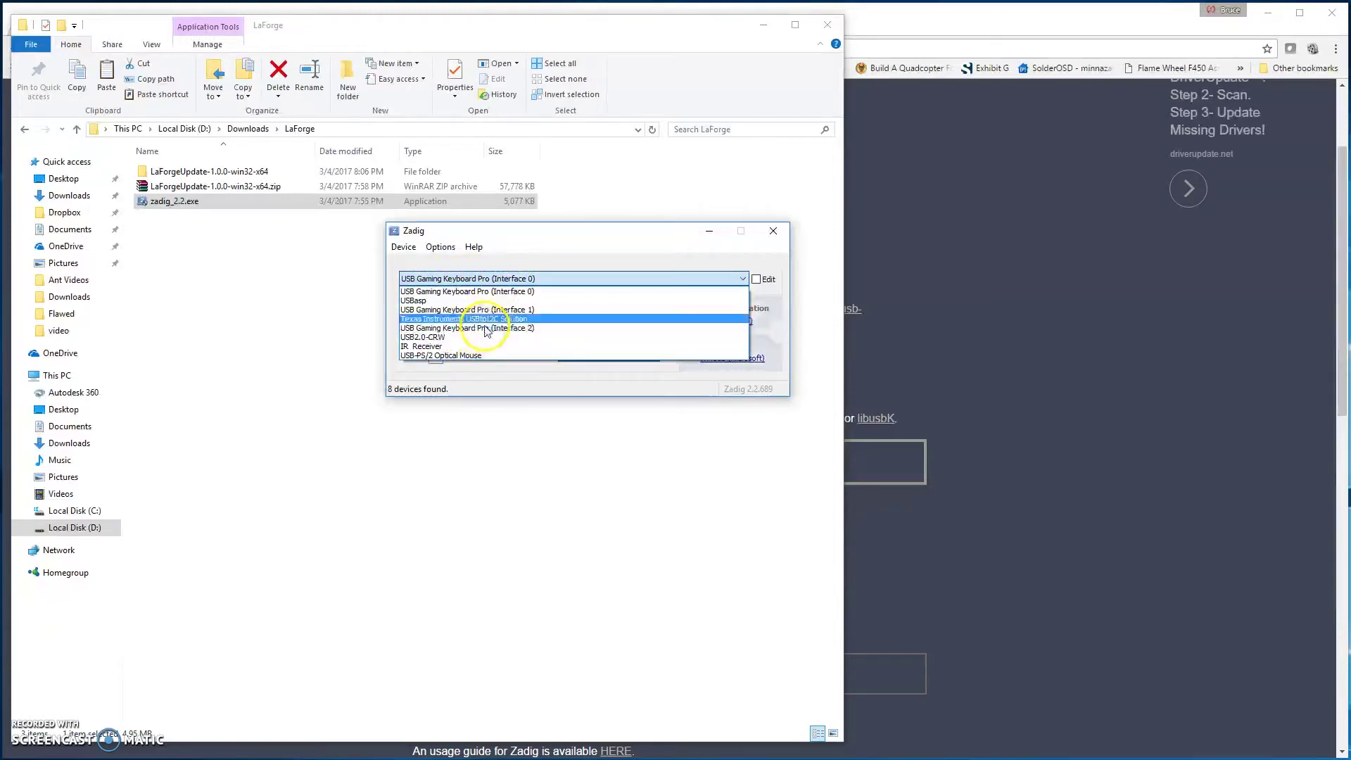
{"action": "left_click", "coordinate": [414, 300]}
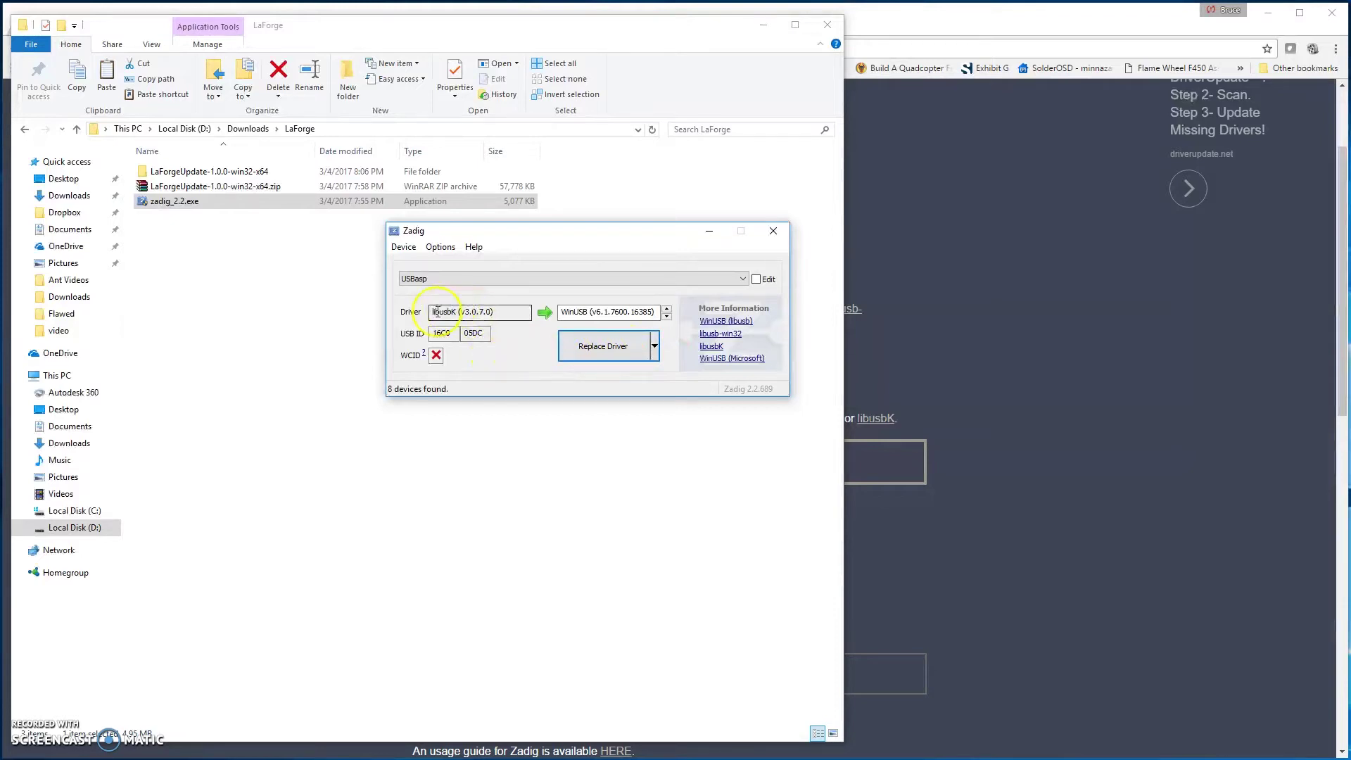
{"action": "left_click", "coordinate": [604, 350]}
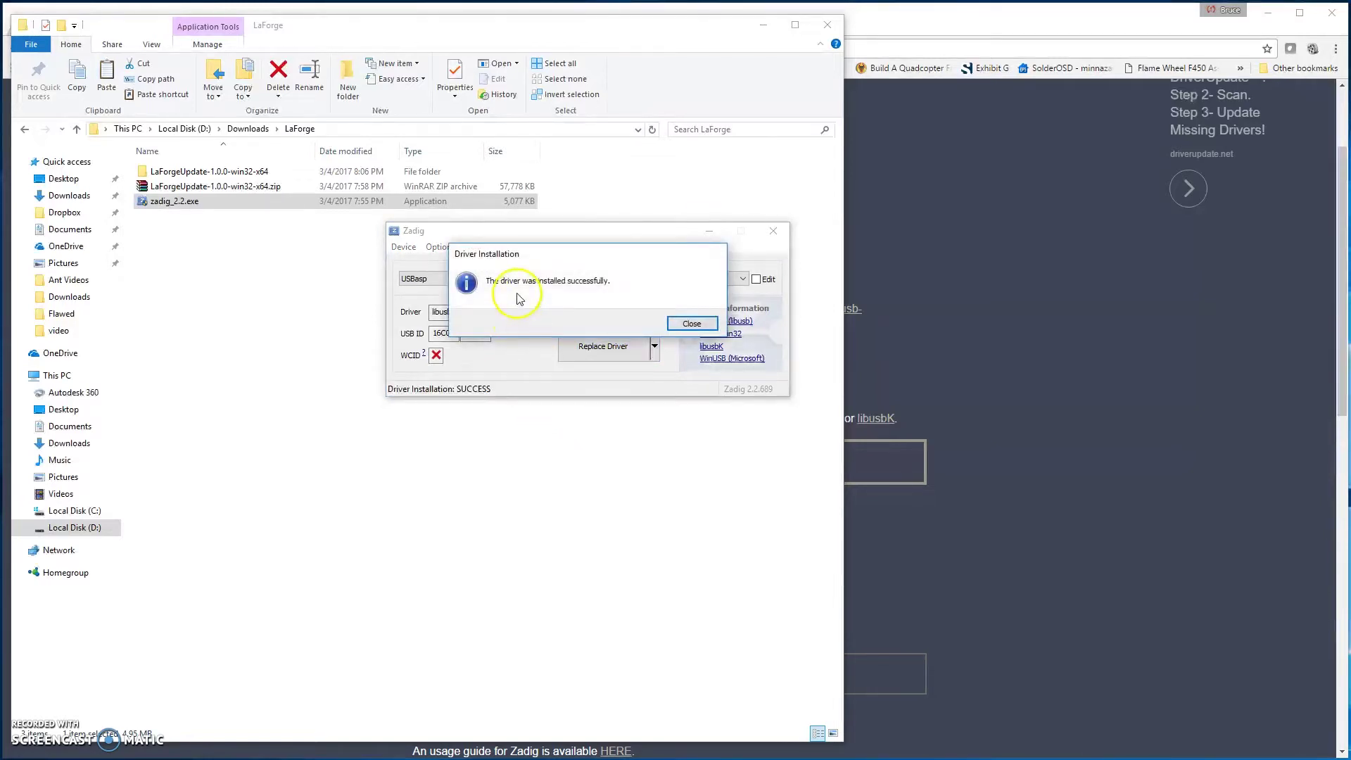
{"action": "left_click", "coordinate": [690, 324]}
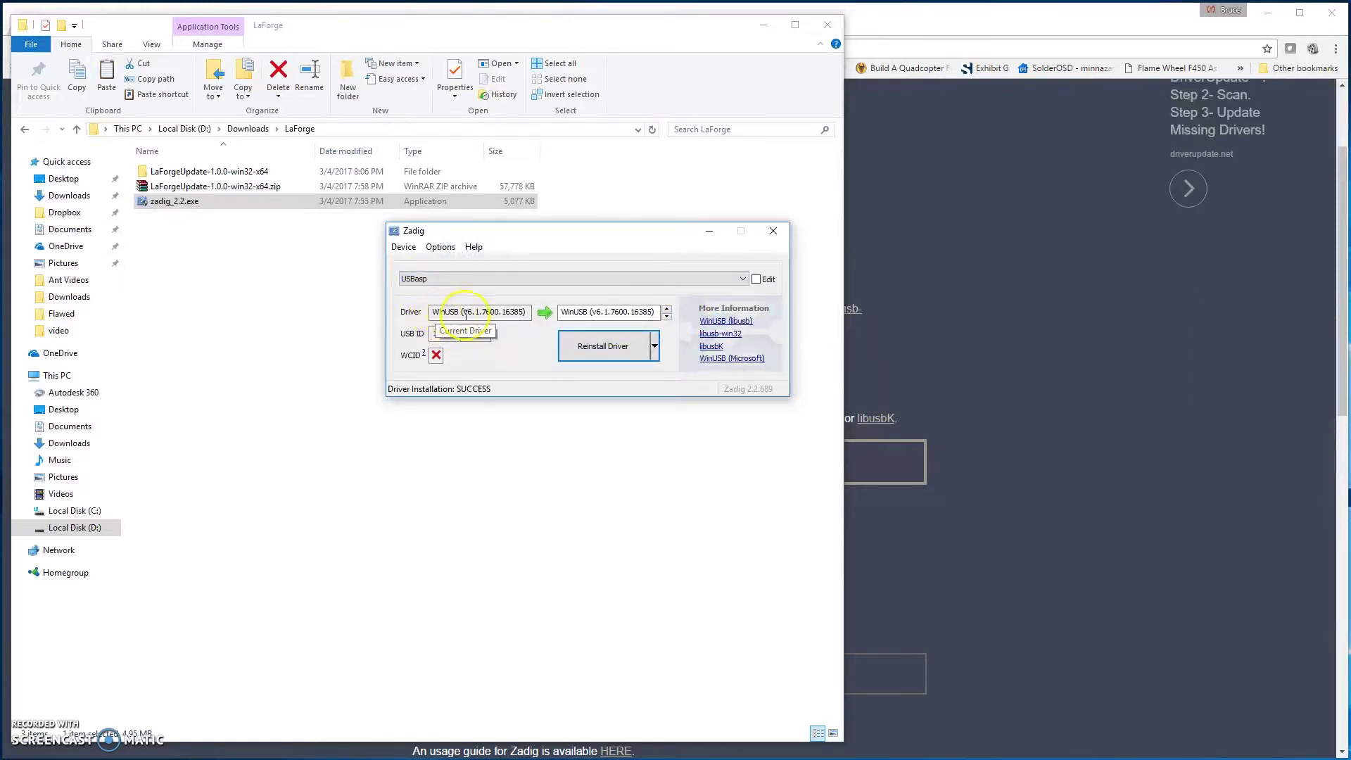
{"action": "left_click", "coordinate": [778, 236]}
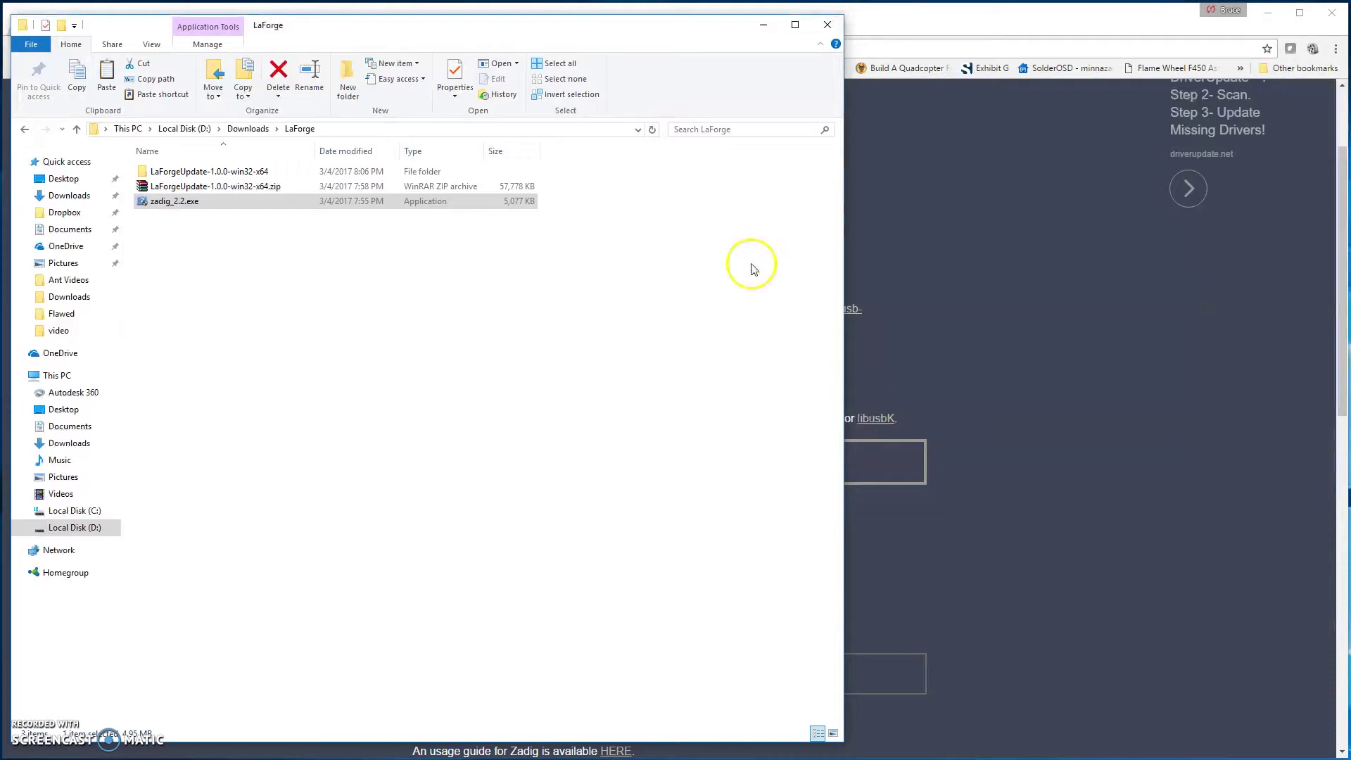
Step: Open the LaForgeUpdate-1.0.0-win32-x64 folder and its inner folder, and run LaForgeUpdate.exe
{"action": "double_click", "coordinate": [166, 181]}
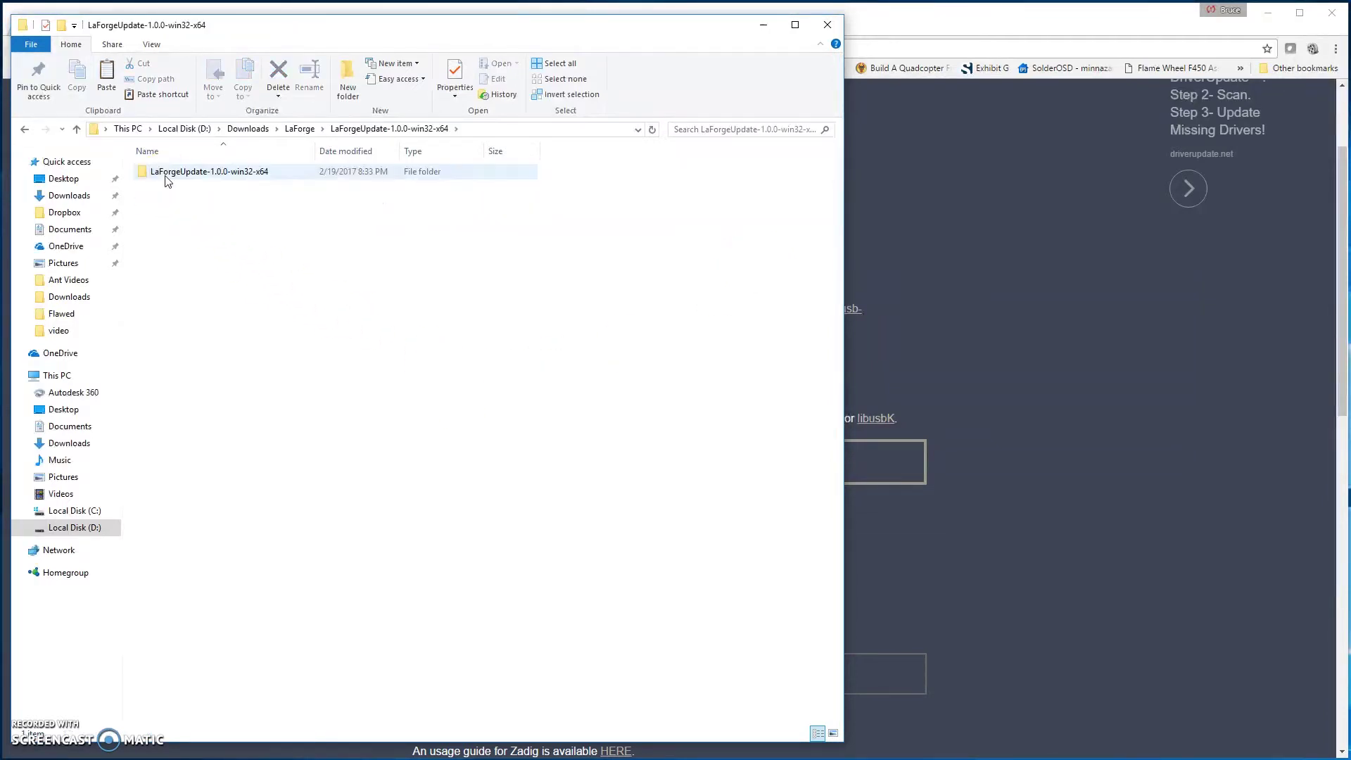
{"action": "double_click", "coordinate": [167, 176]}
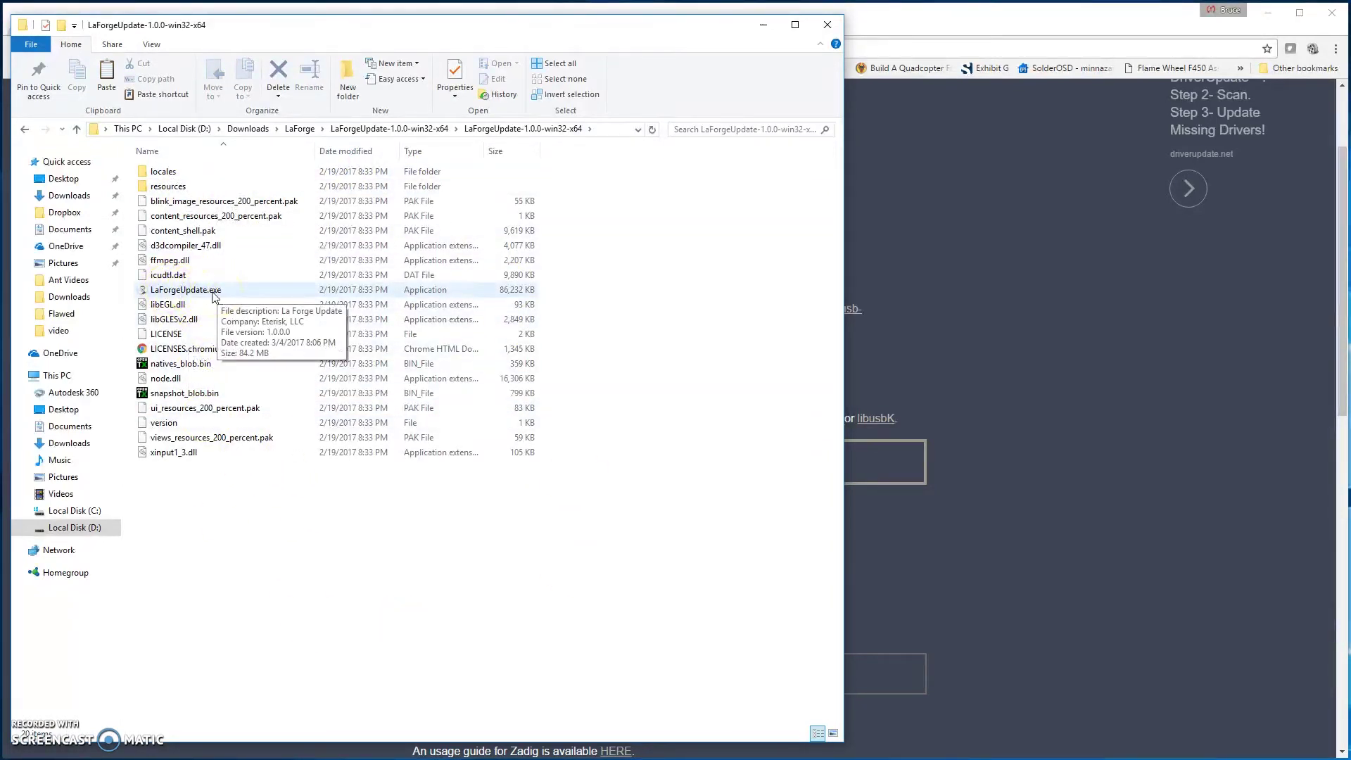
{"action": "left_click", "coordinate": [216, 295]}
{"action": "right_click", "coordinate": [211, 293]}
{"action": "mouse_move", "coordinate": [285, 497]}
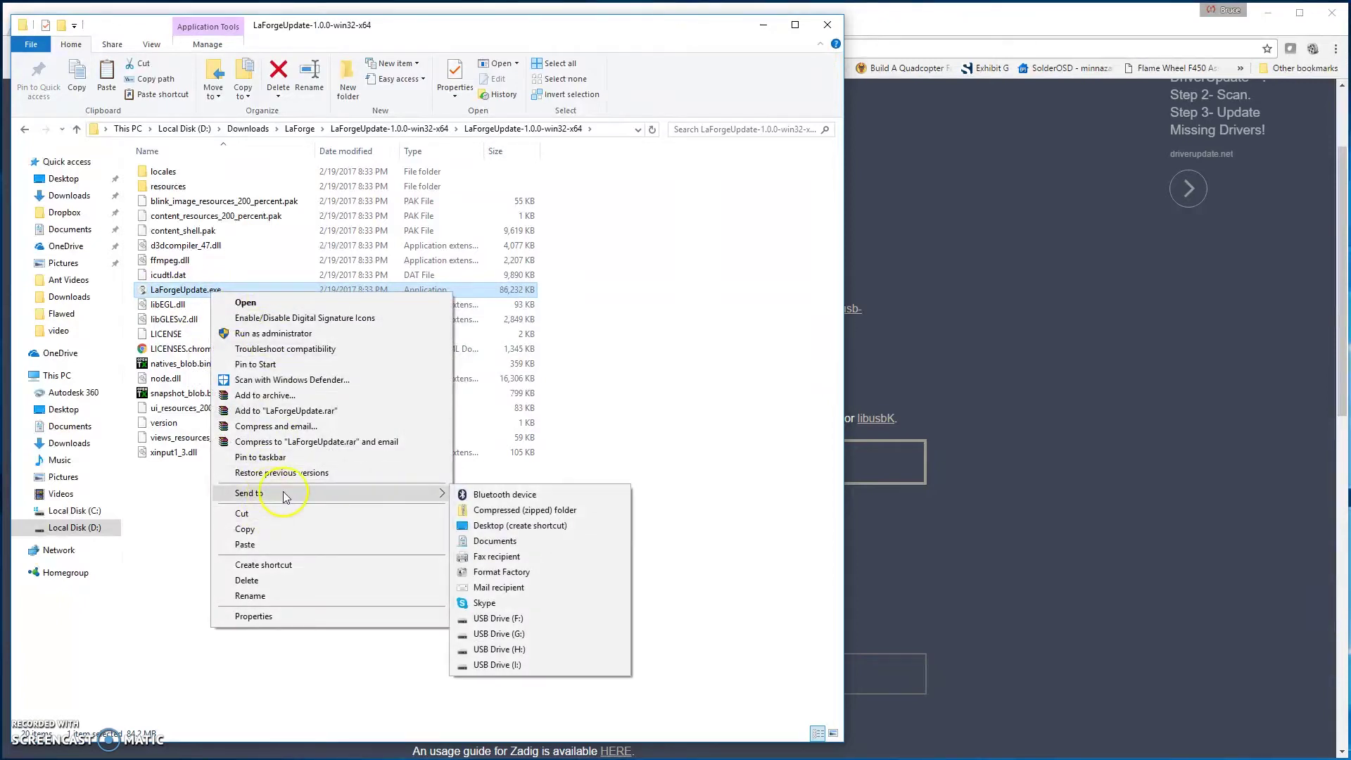
{"action": "left_click", "coordinate": [785, 699]}
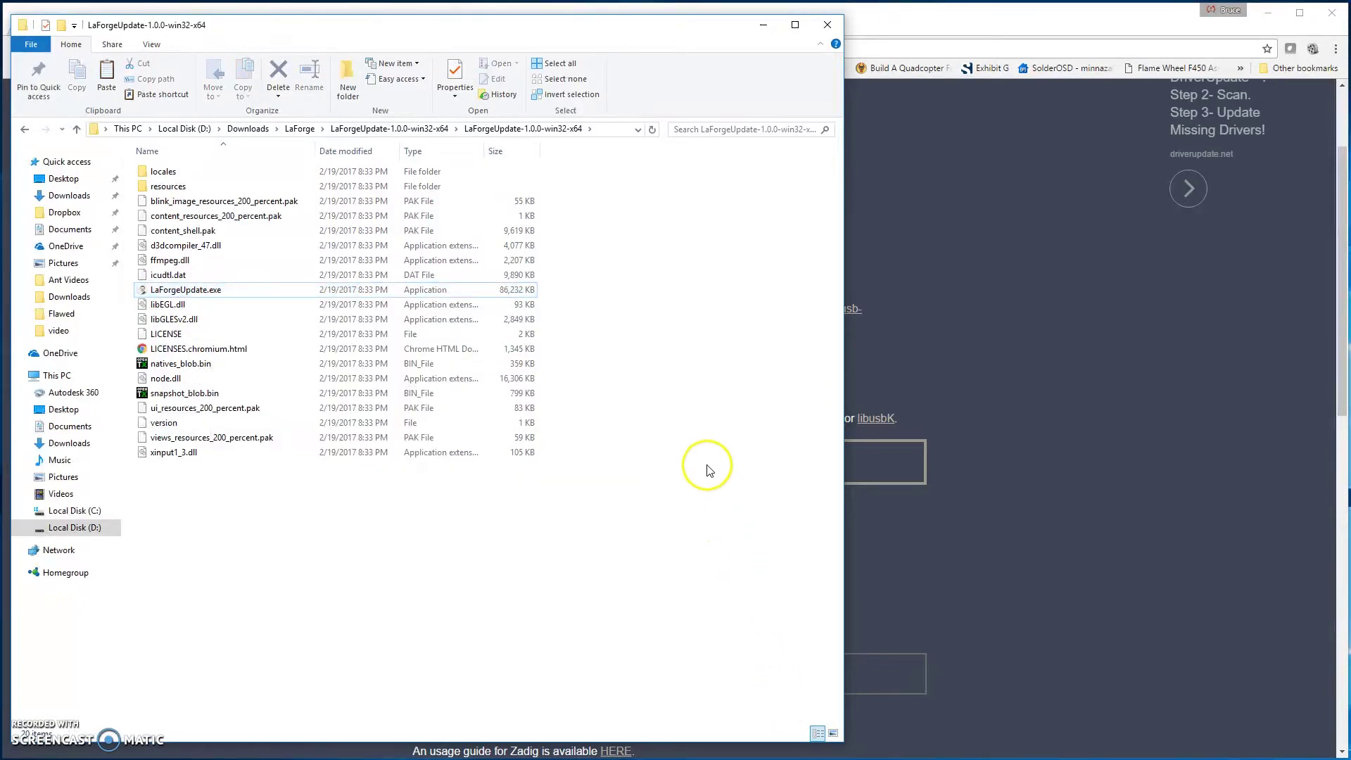
{"action": "double_click", "coordinate": [222, 297]}
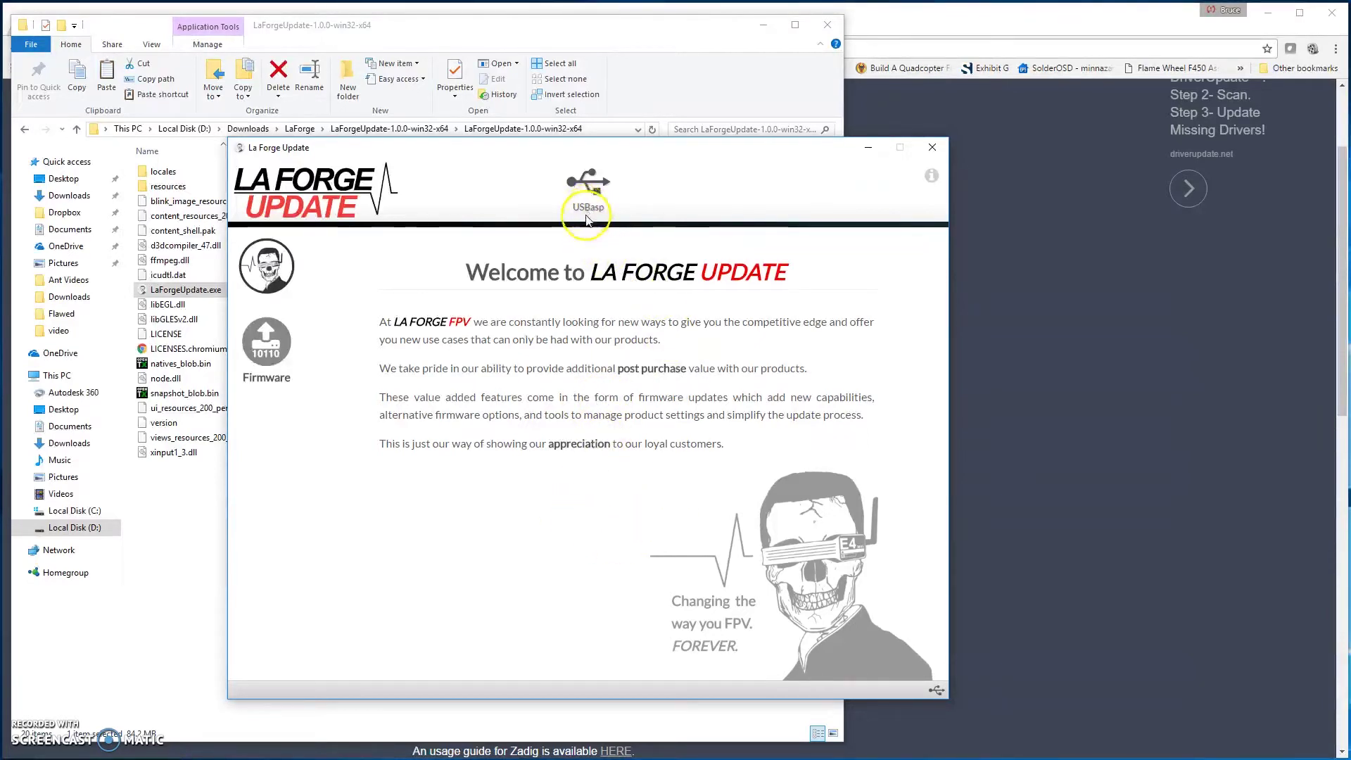
Step: Go to Firmware, select Main Module as the hardware, and show the firmware list
{"action": "left_click", "coordinate": [271, 345]}
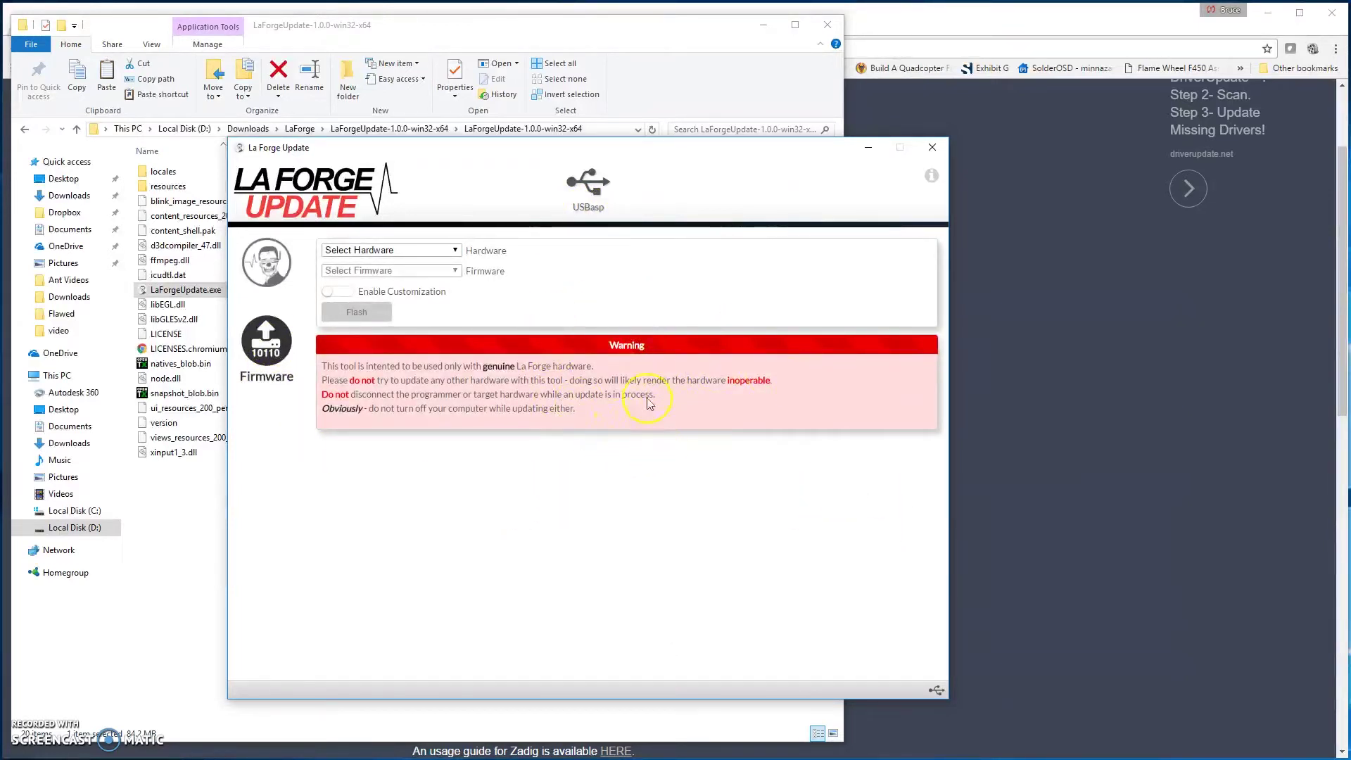
{"action": "left_click", "coordinate": [385, 252]}
{"action": "left_click", "coordinate": [383, 264]}
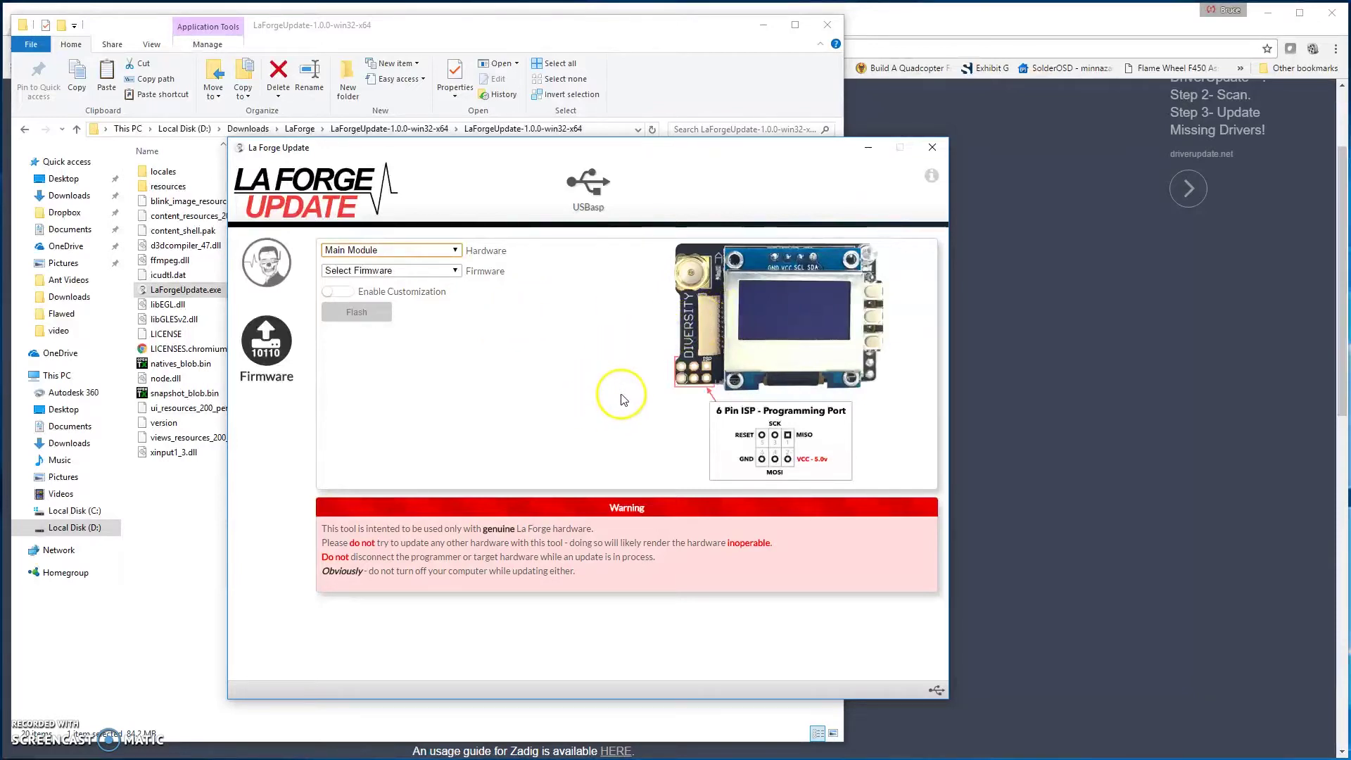
{"action": "left_click", "coordinate": [455, 275]}
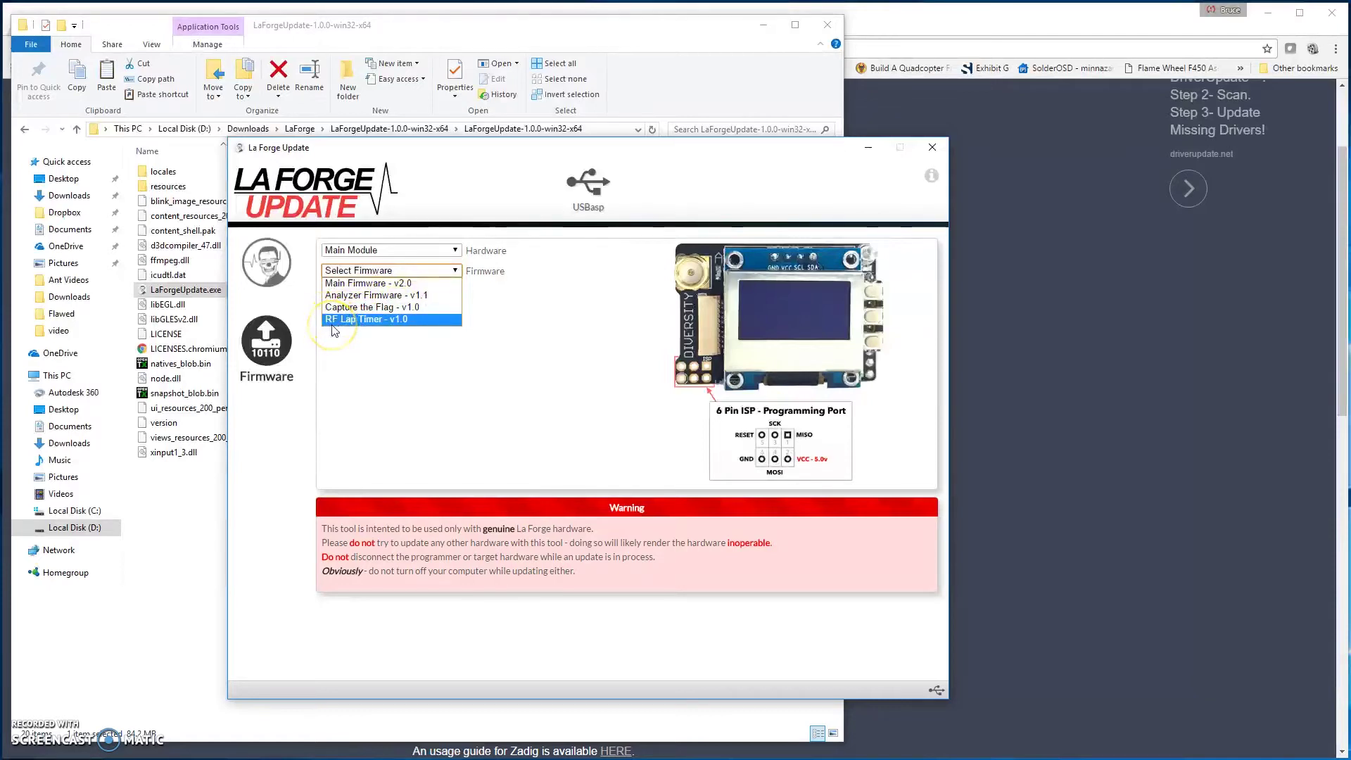
Step: Choose Main Firmware - v2.0 and turn on customization to reveal its Customize Settings
{"action": "left_click", "coordinate": [391, 284]}
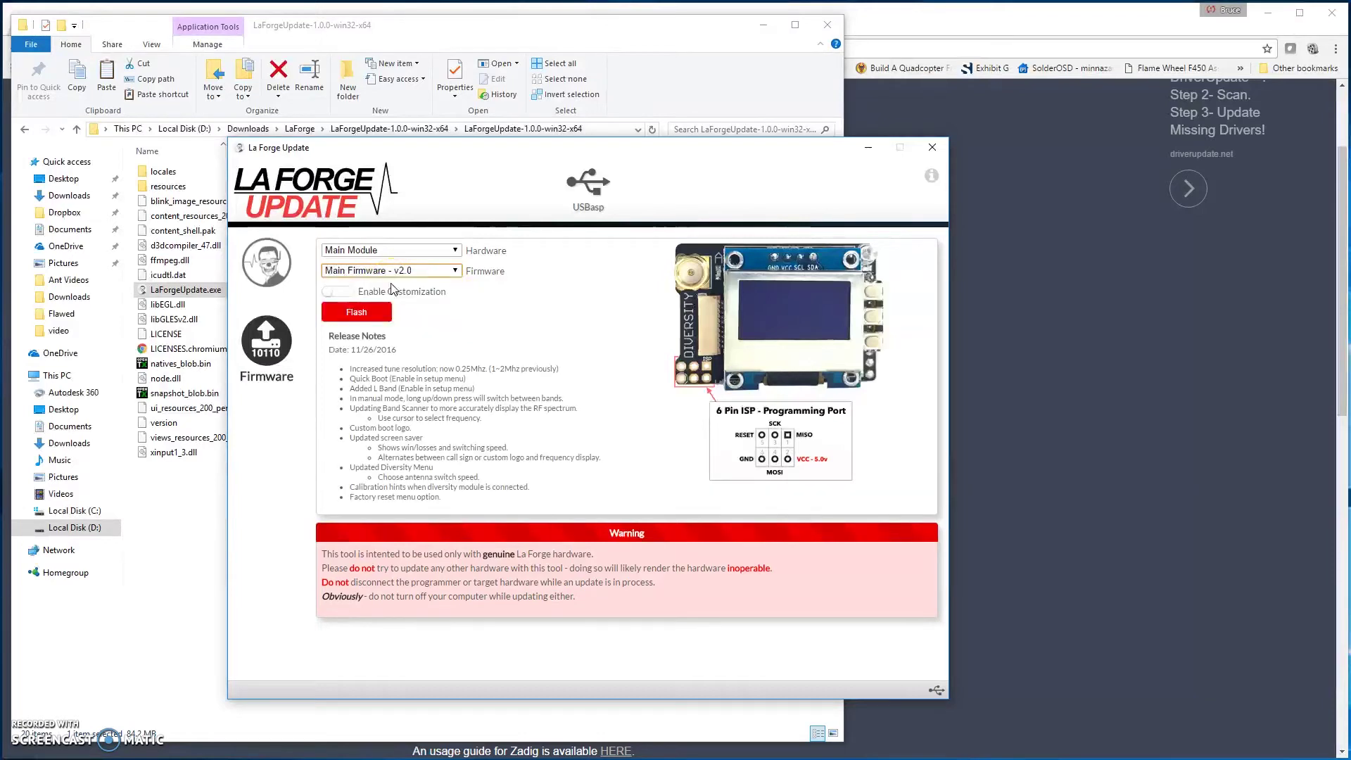
{"action": "left_click", "coordinate": [342, 292]}
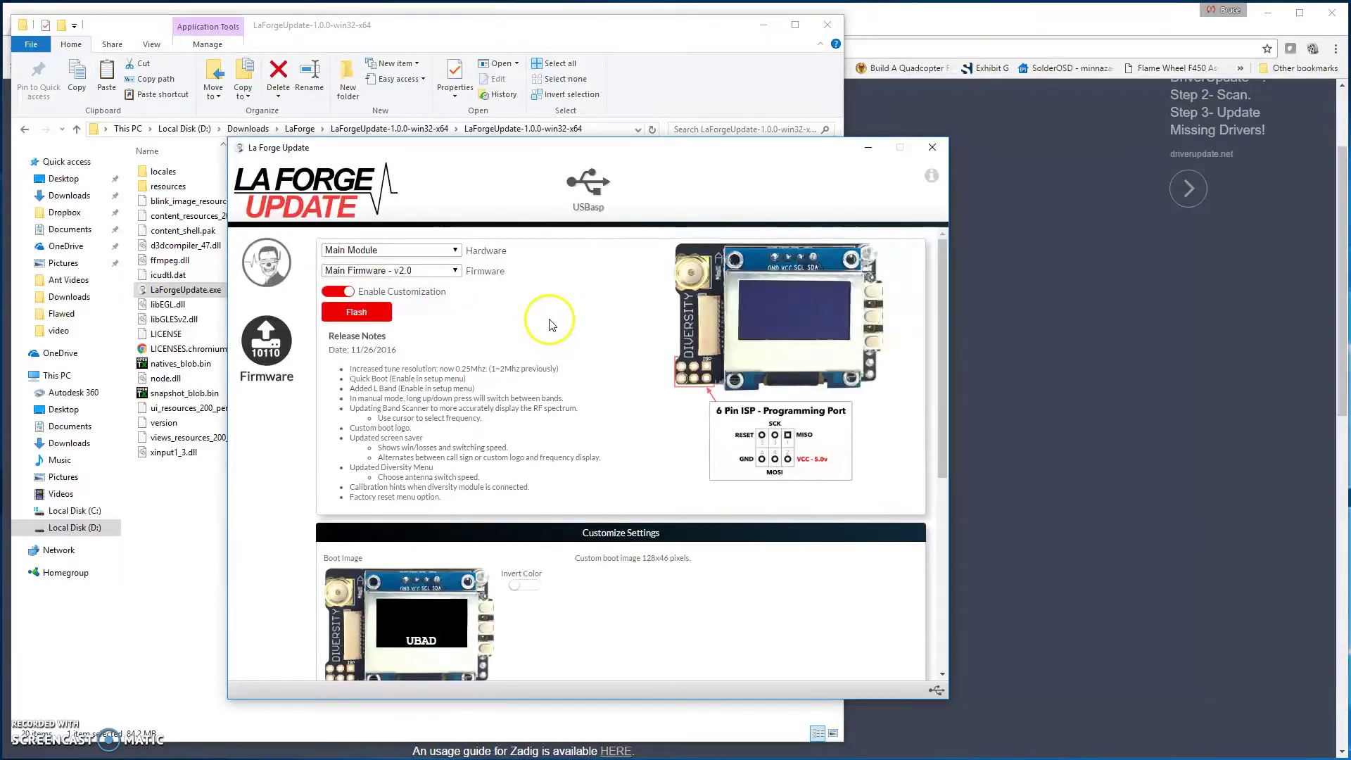
{"action": "scroll", "coordinate": [615, 310], "scroll_direction": "down", "scroll_amount": 3}
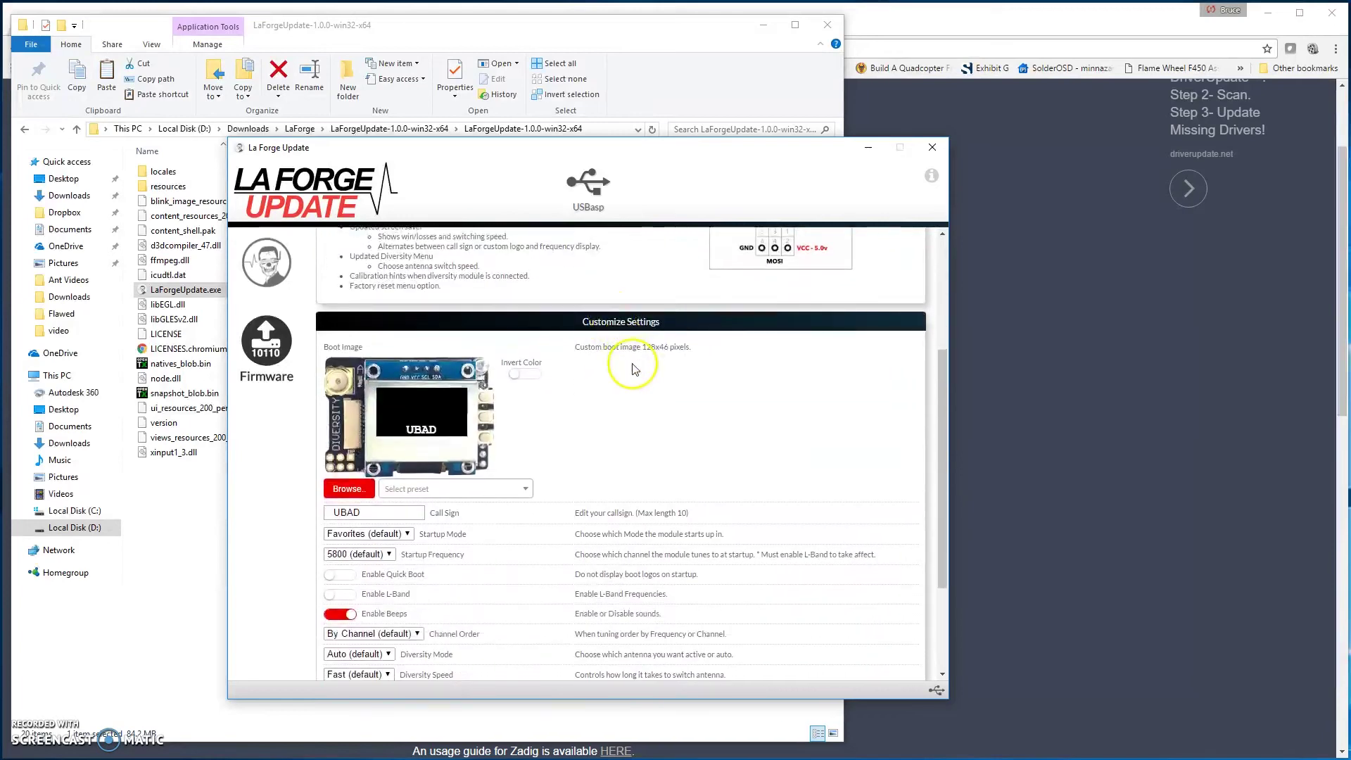
{"action": "scroll", "coordinate": [627, 366], "scroll_direction": "down", "scroll_amount": 2}
{"action": "scroll", "coordinate": [621, 451], "scroll_direction": "up", "scroll_amount": 5}
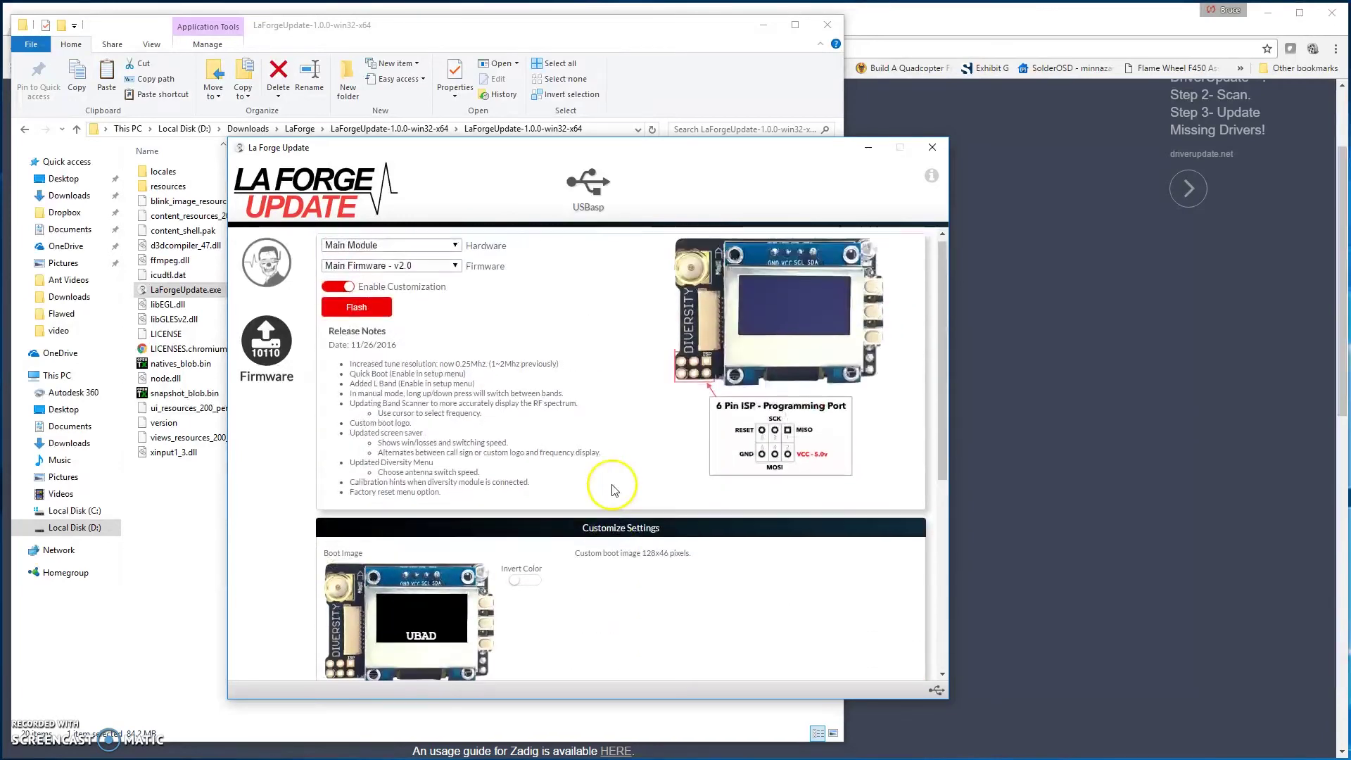
{"action": "scroll", "coordinate": [608, 475], "scroll_direction": "down", "scroll_amount": 3}
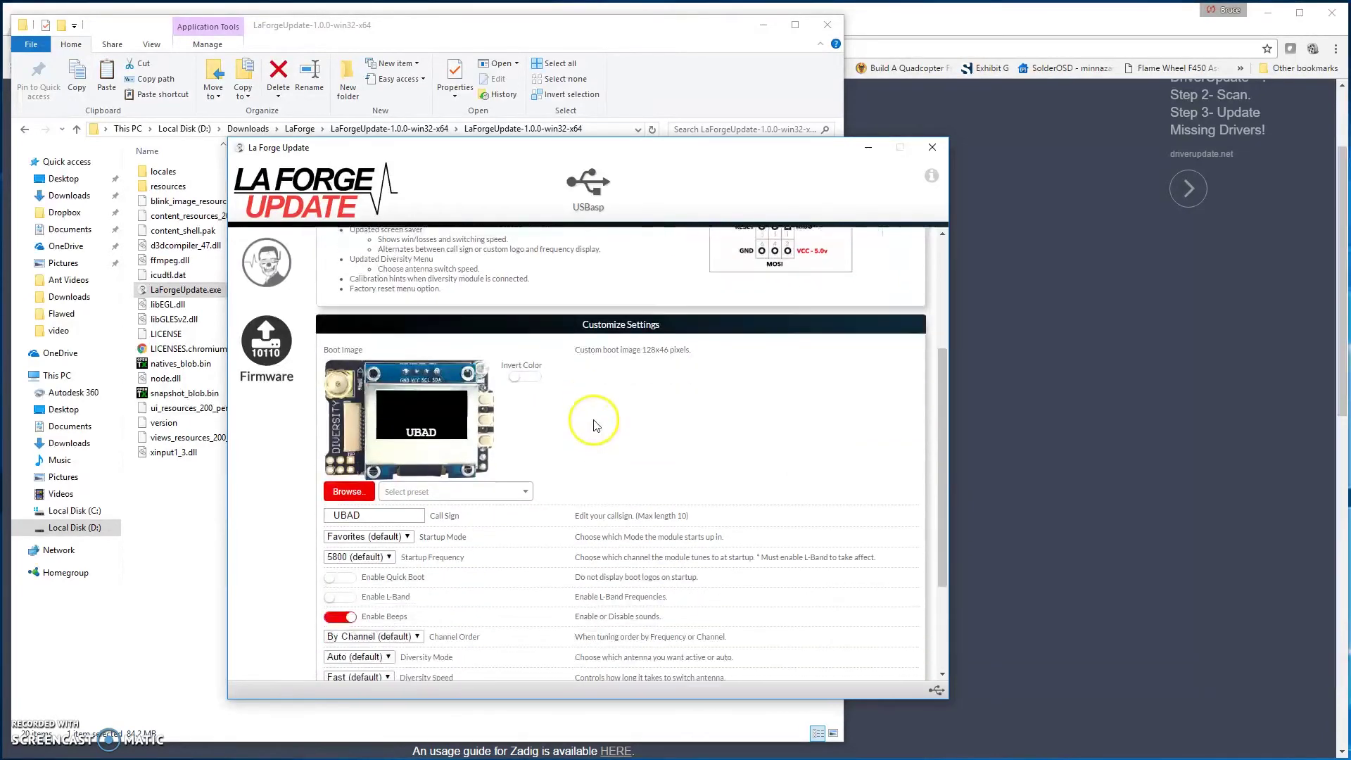
{"action": "scroll", "coordinate": [593, 424], "scroll_direction": "down", "scroll_amount": 2}
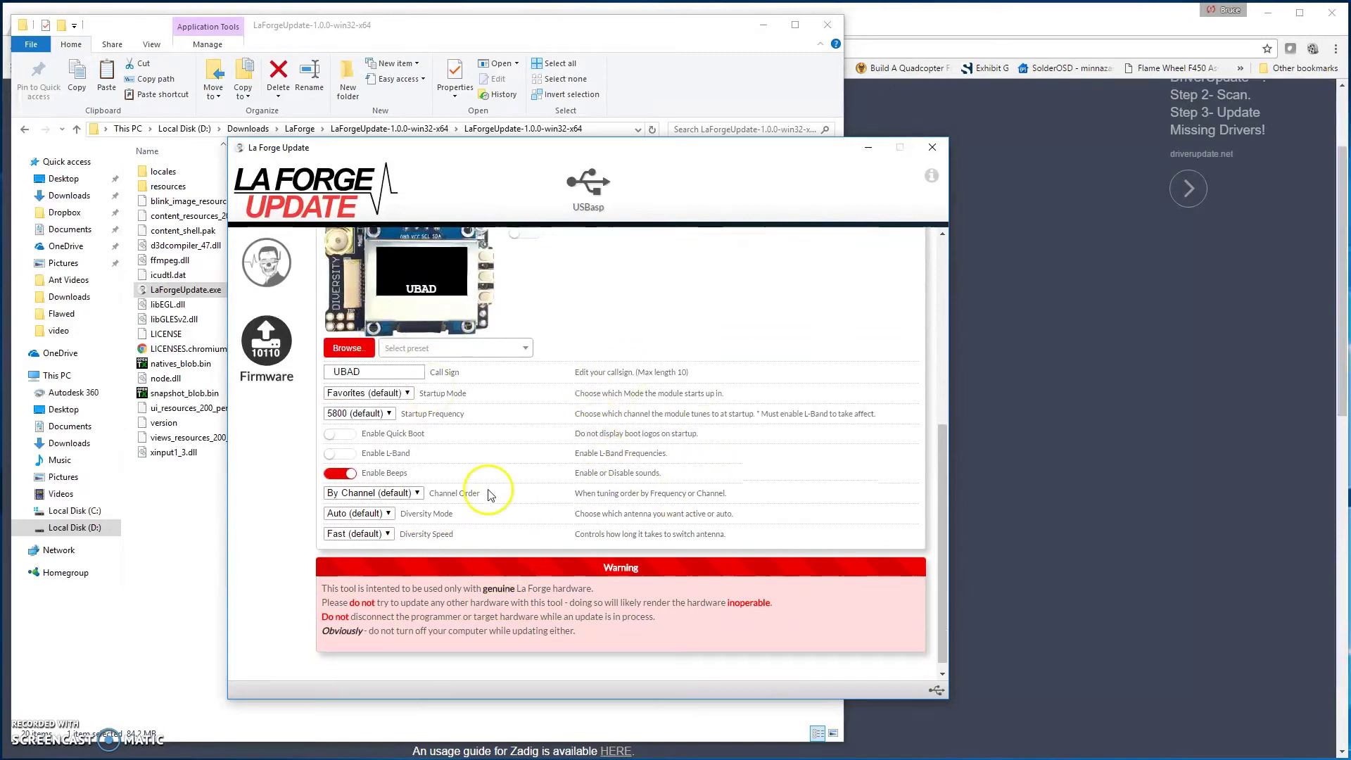
{"action": "scroll", "coordinate": [612, 517], "scroll_direction": "up", "scroll_amount": 1}
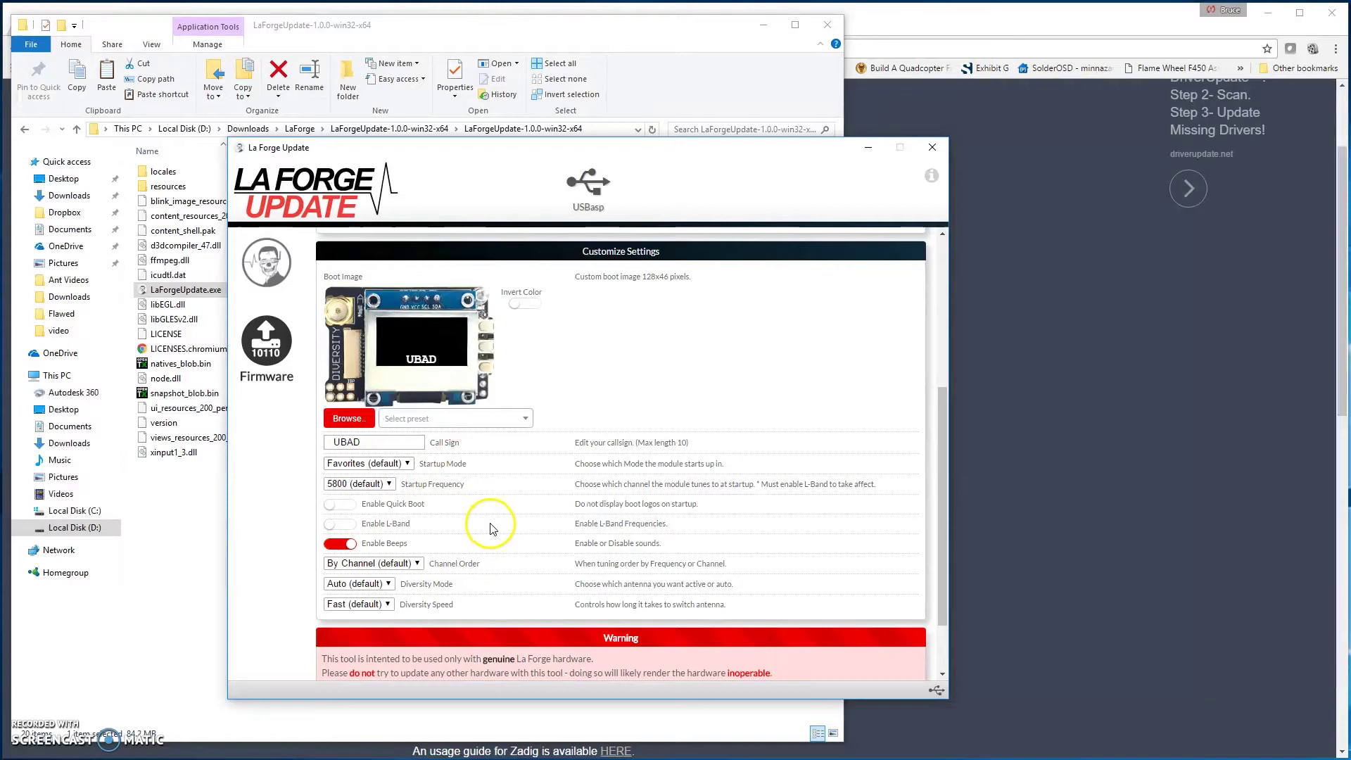
{"action": "scroll", "coordinate": [518, 532], "scroll_direction": "up", "scroll_amount": 1}
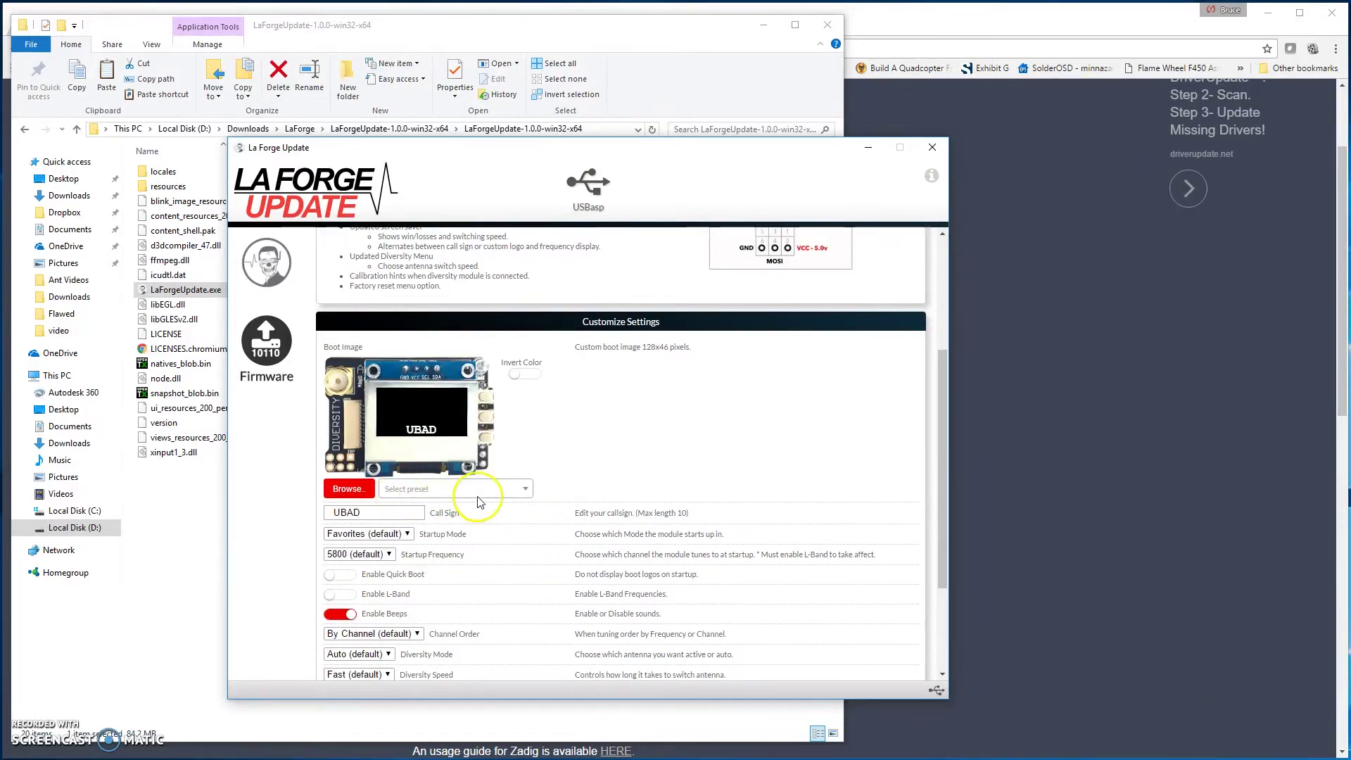
{"action": "scroll", "coordinate": [486, 506], "scroll_direction": "down", "scroll_amount": 1}
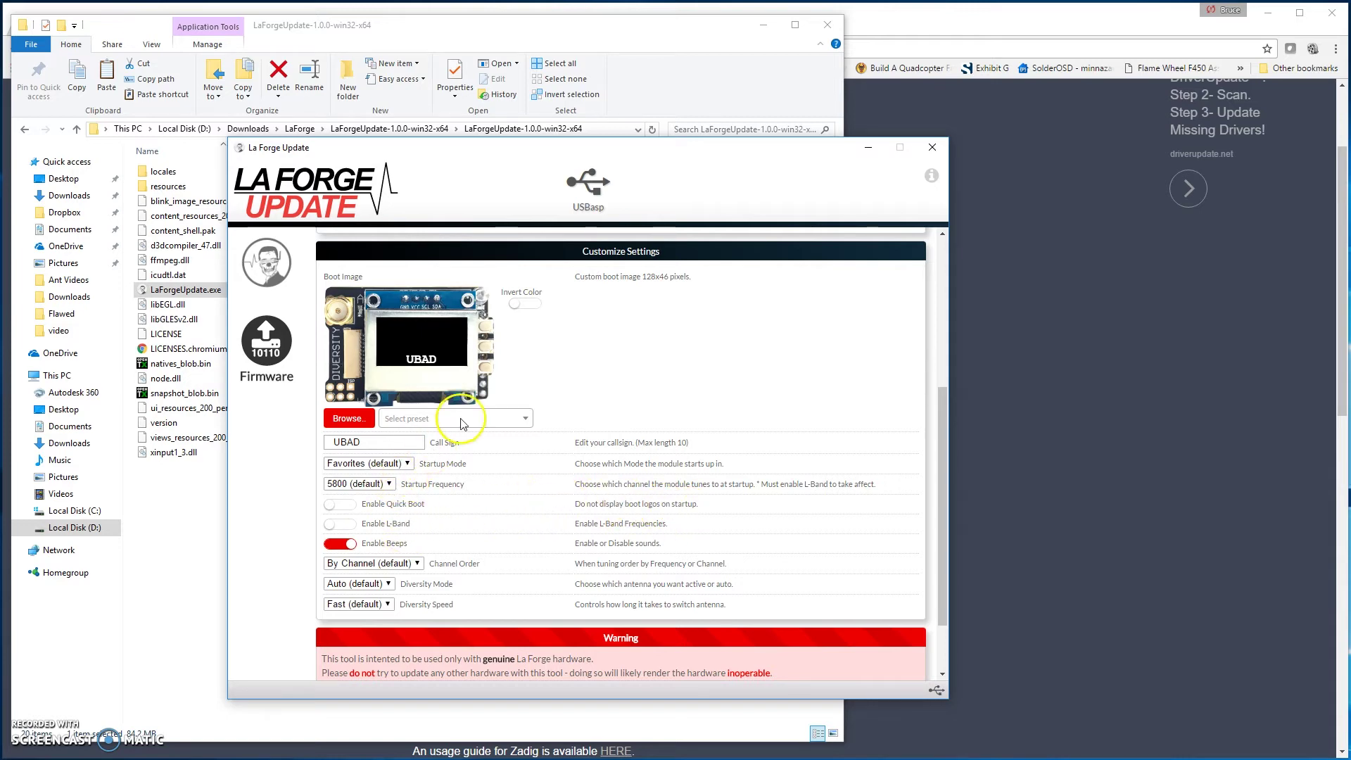
{"action": "scroll", "coordinate": [605, 483], "scroll_direction": "up", "scroll_amount": 2}
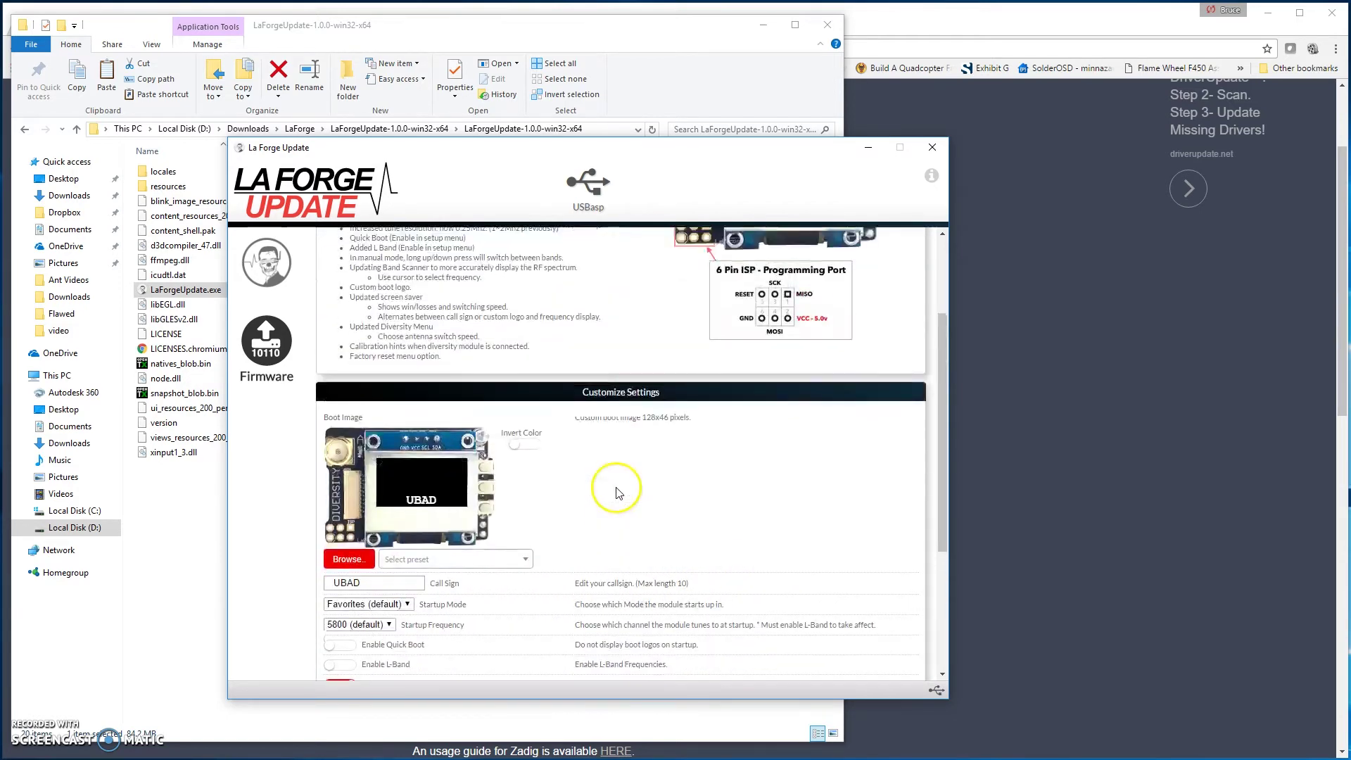
{"action": "scroll", "coordinate": [619, 482], "scroll_direction": "down", "scroll_amount": 1}
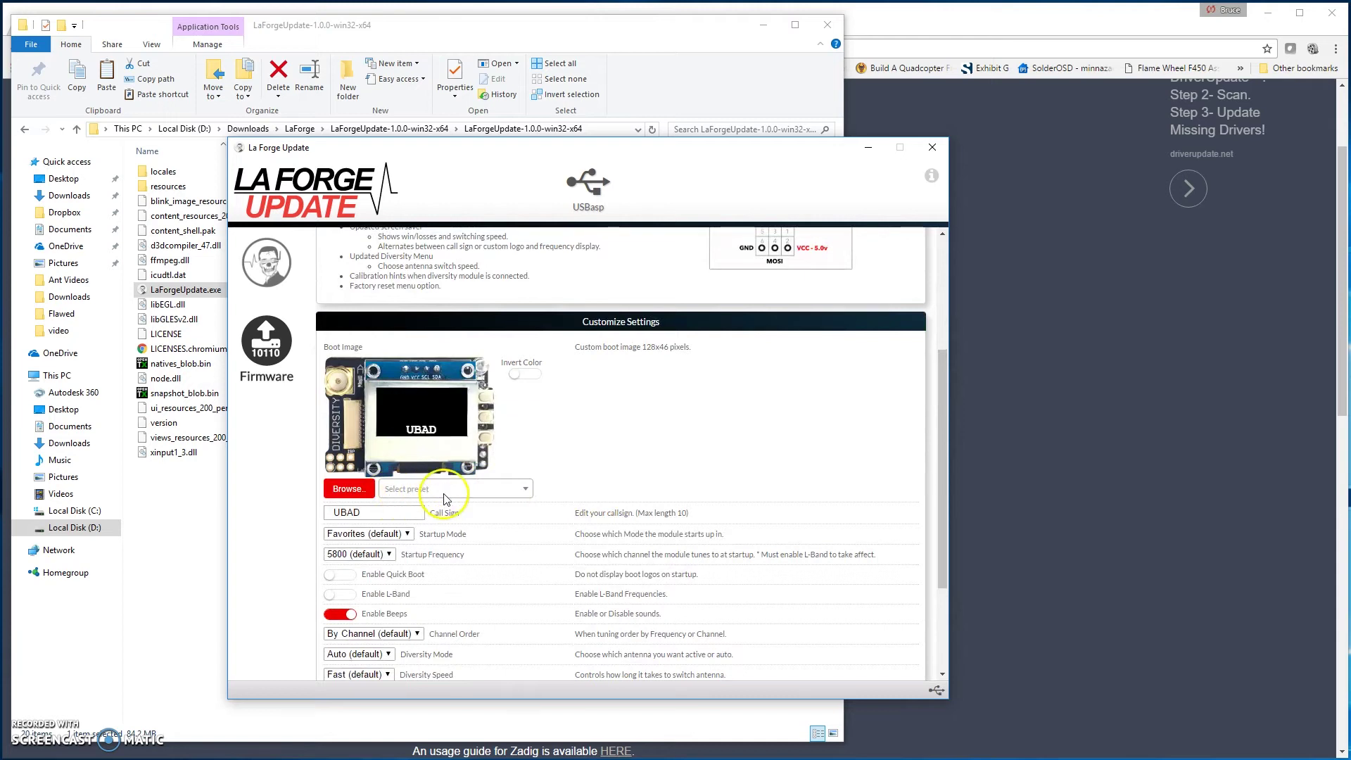
Step: Choose the UBAD boot logo preset and toggle Invert Color on, then back off
{"action": "left_click", "coordinate": [484, 496]}
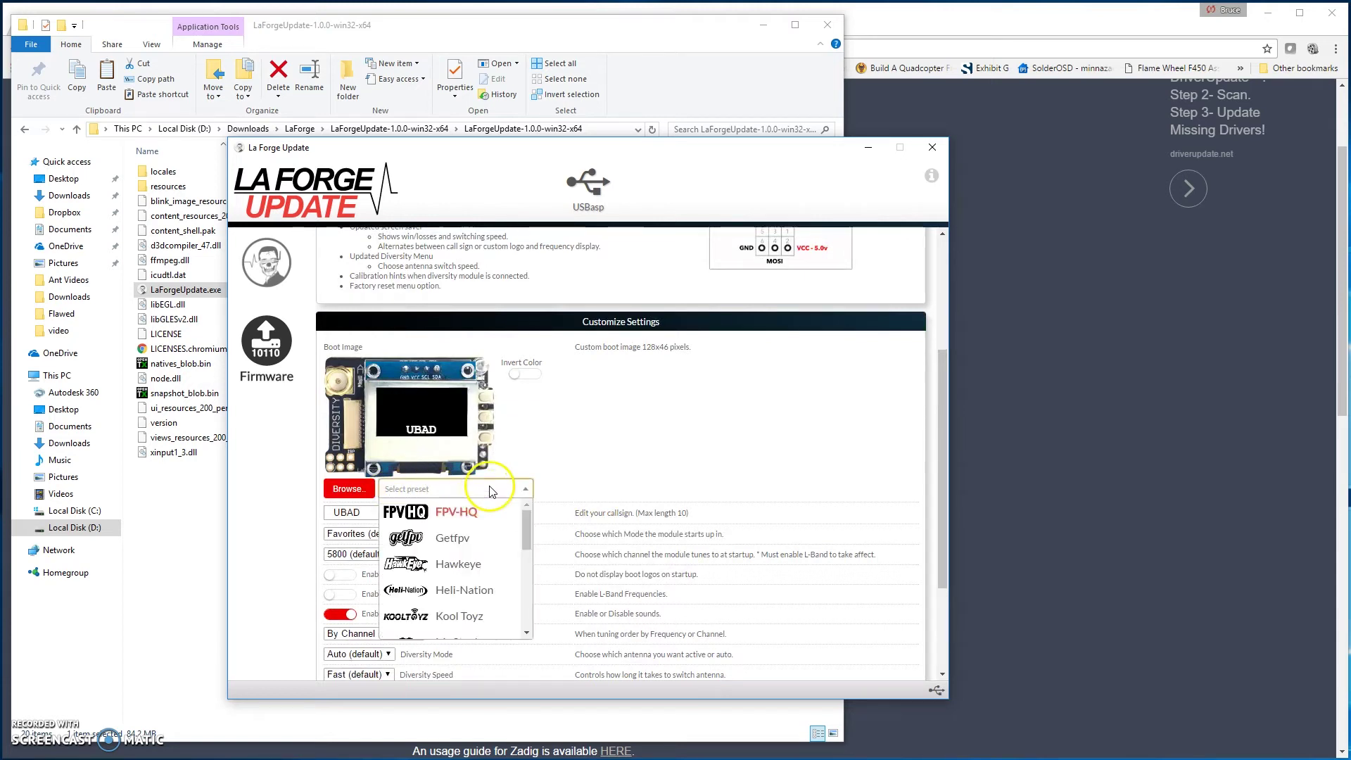
{"action": "scroll", "coordinate": [496, 521], "scroll_direction": "down", "scroll_amount": 5}
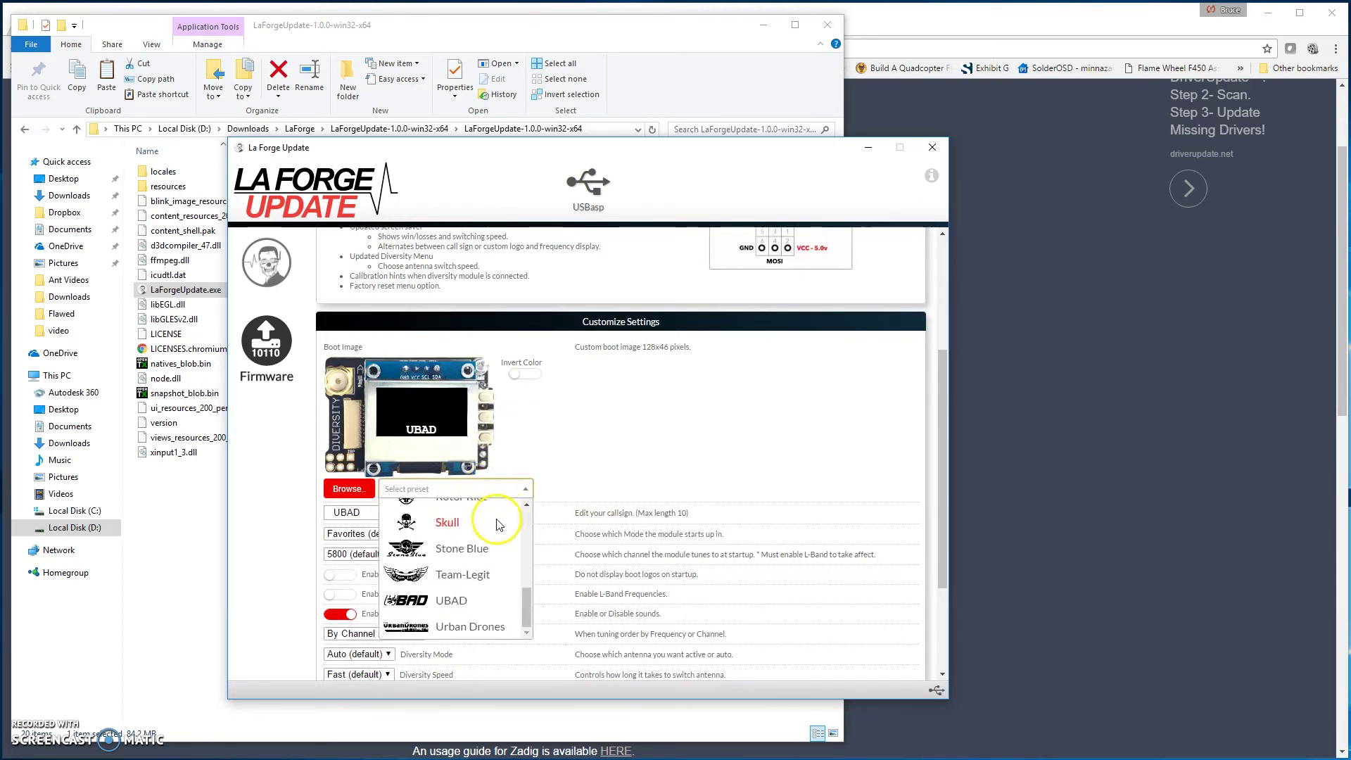
{"action": "mouse_move", "coordinate": [526, 601]}
{"action": "left_mouse_down"}
{"action": "mouse_move", "coordinate": [526, 520]}
{"action": "mouse_move", "coordinate": [526, 606]}
{"action": "left_mouse_up"}
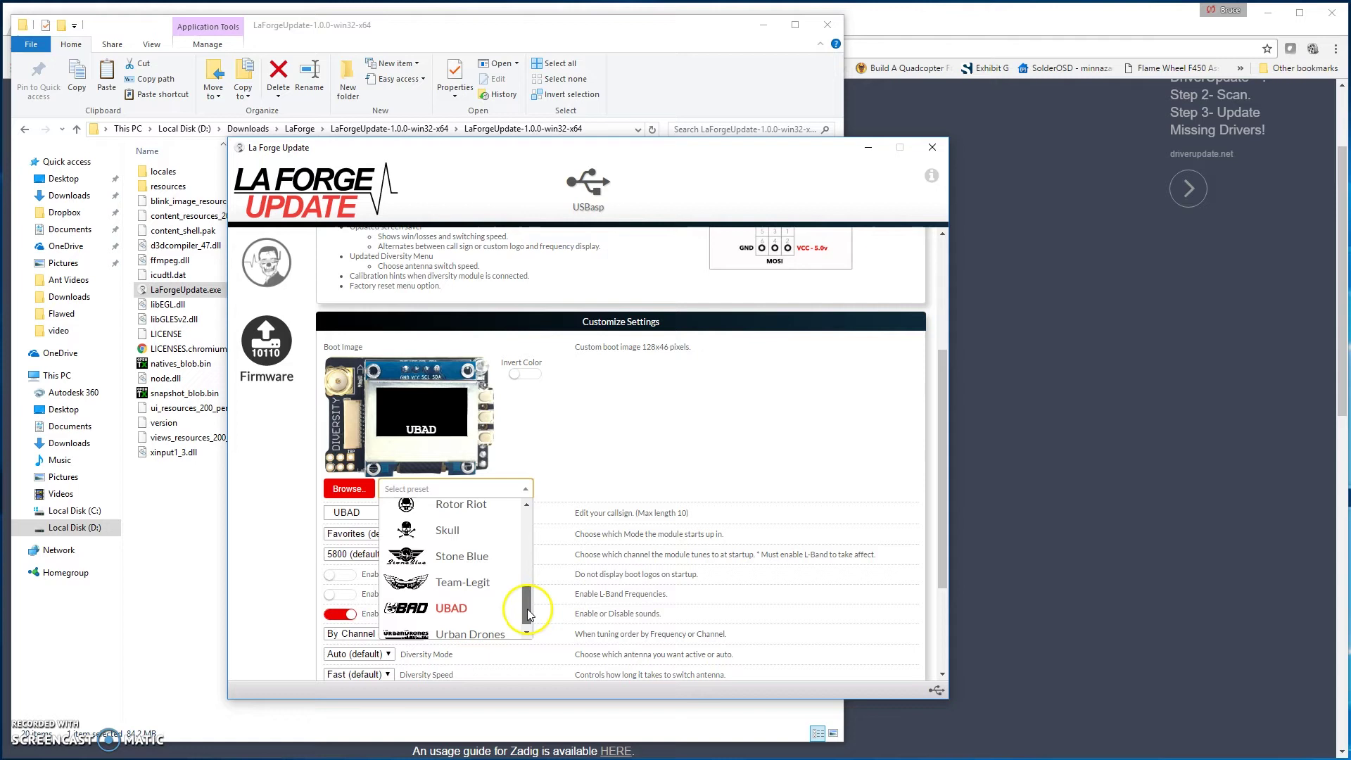
{"action": "left_click", "coordinate": [457, 607]}
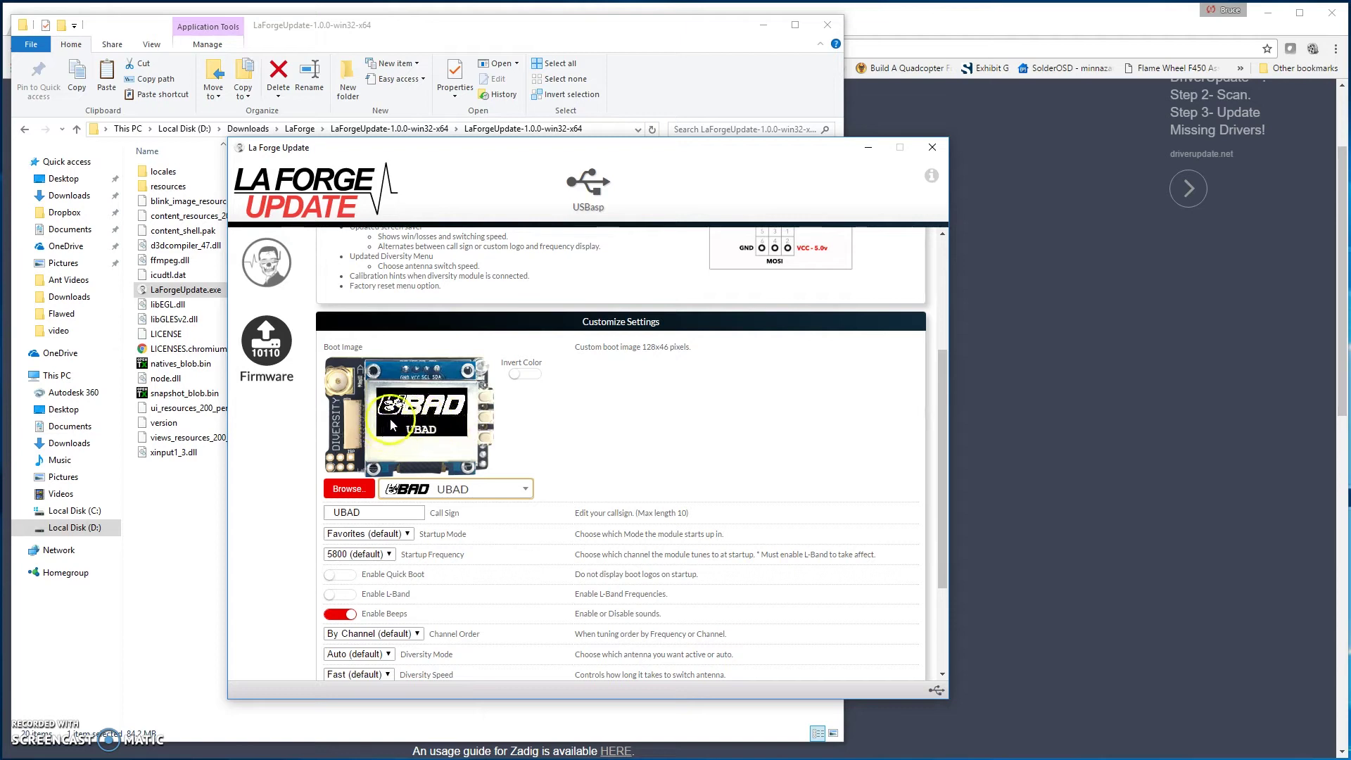
{"action": "left_click", "coordinate": [522, 374]}
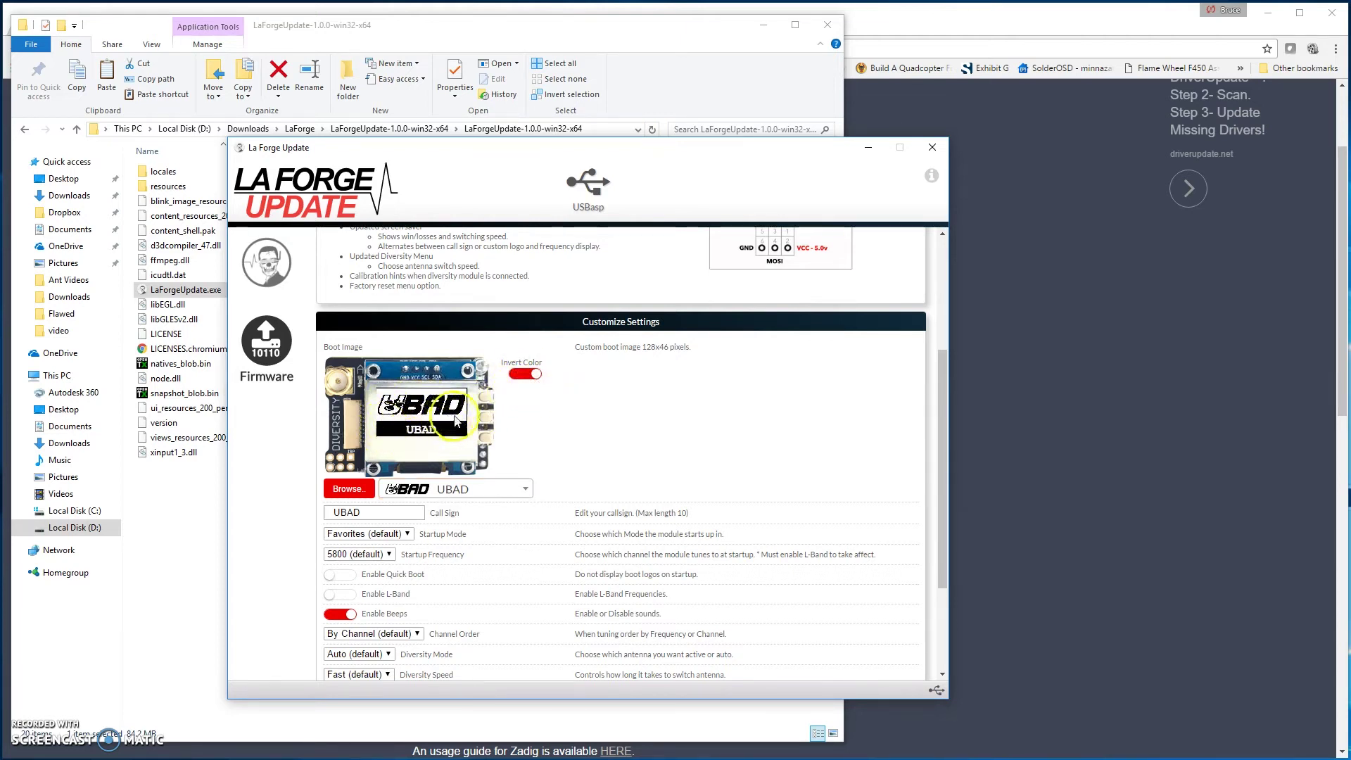
{"action": "left_click", "coordinate": [526, 373]}
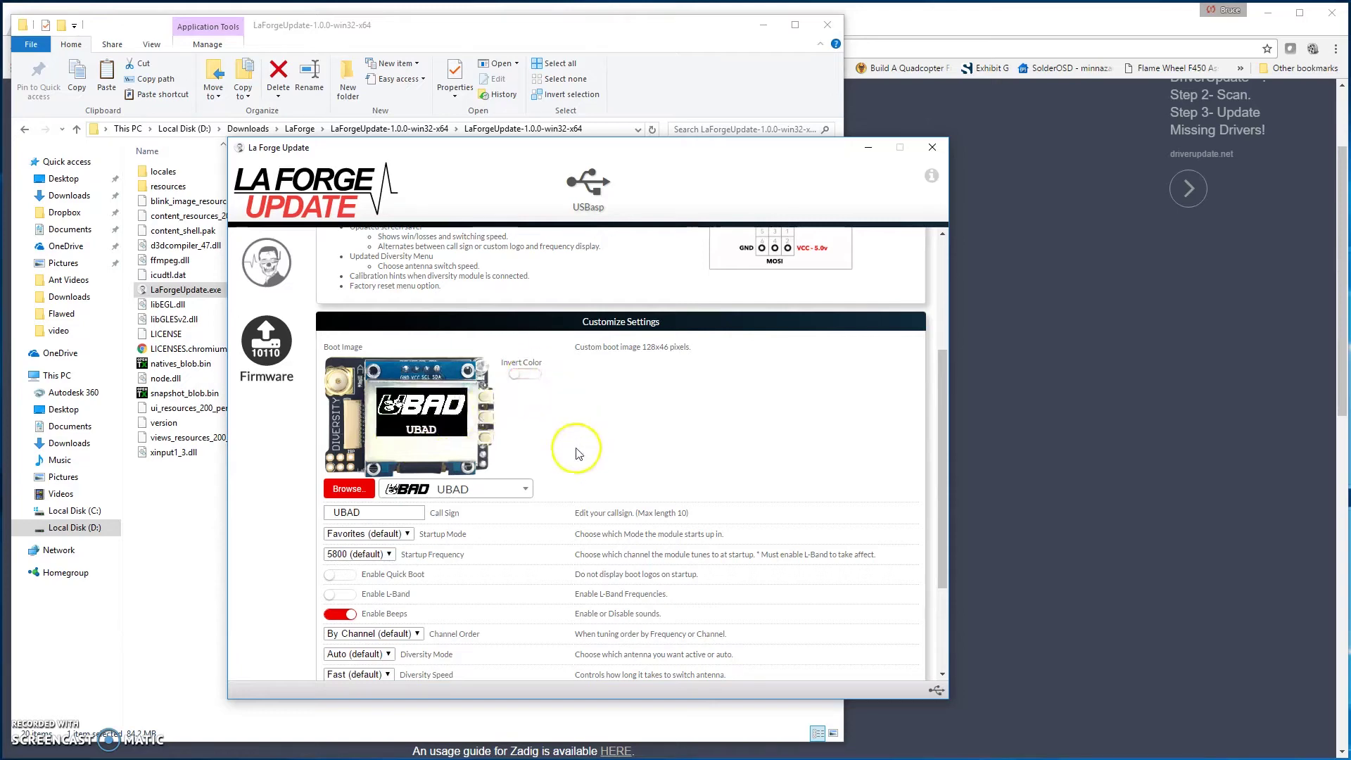
{"action": "left_click", "coordinate": [526, 488]}
Step: Select the Skull preset, load a Documents photo as the boot image, and toggle inversion on then off
{"action": "left_click", "coordinate": [482, 521]}
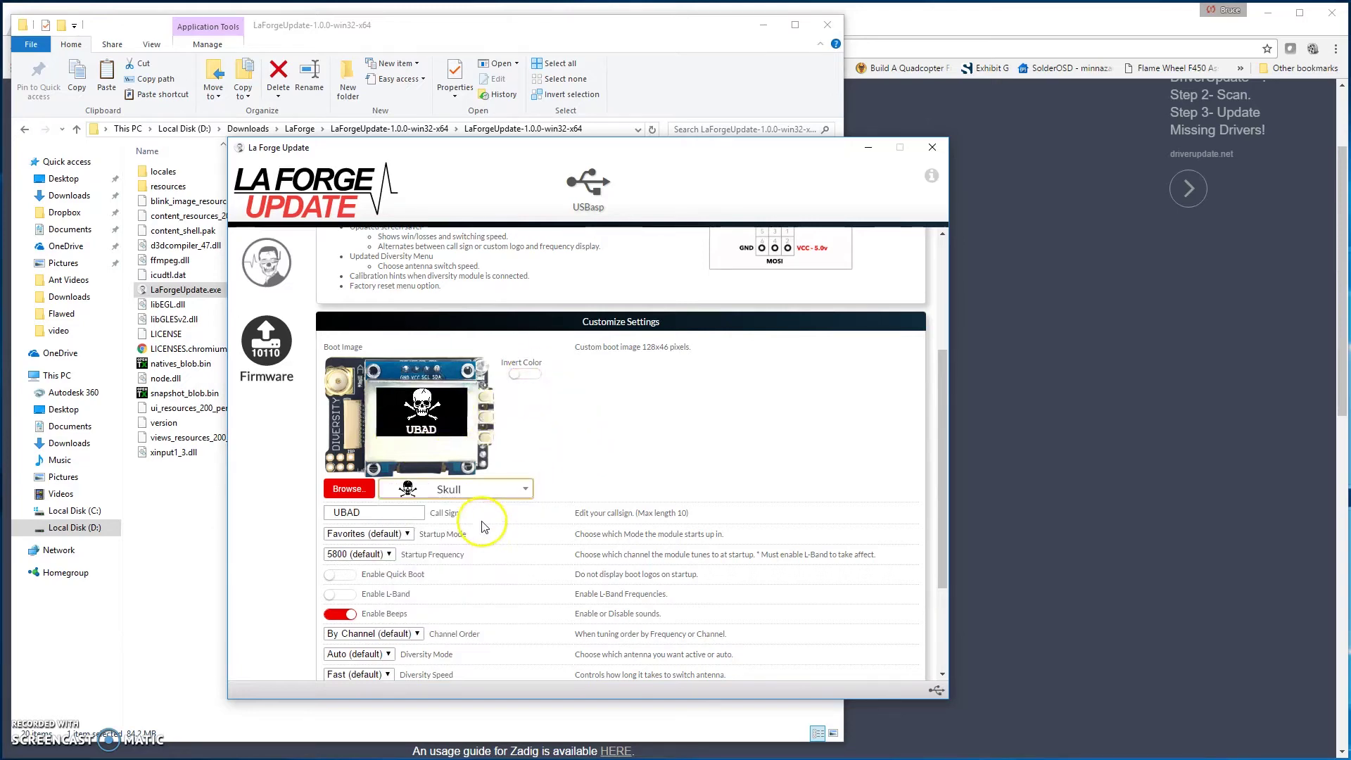
{"action": "left_click", "coordinate": [348, 489]}
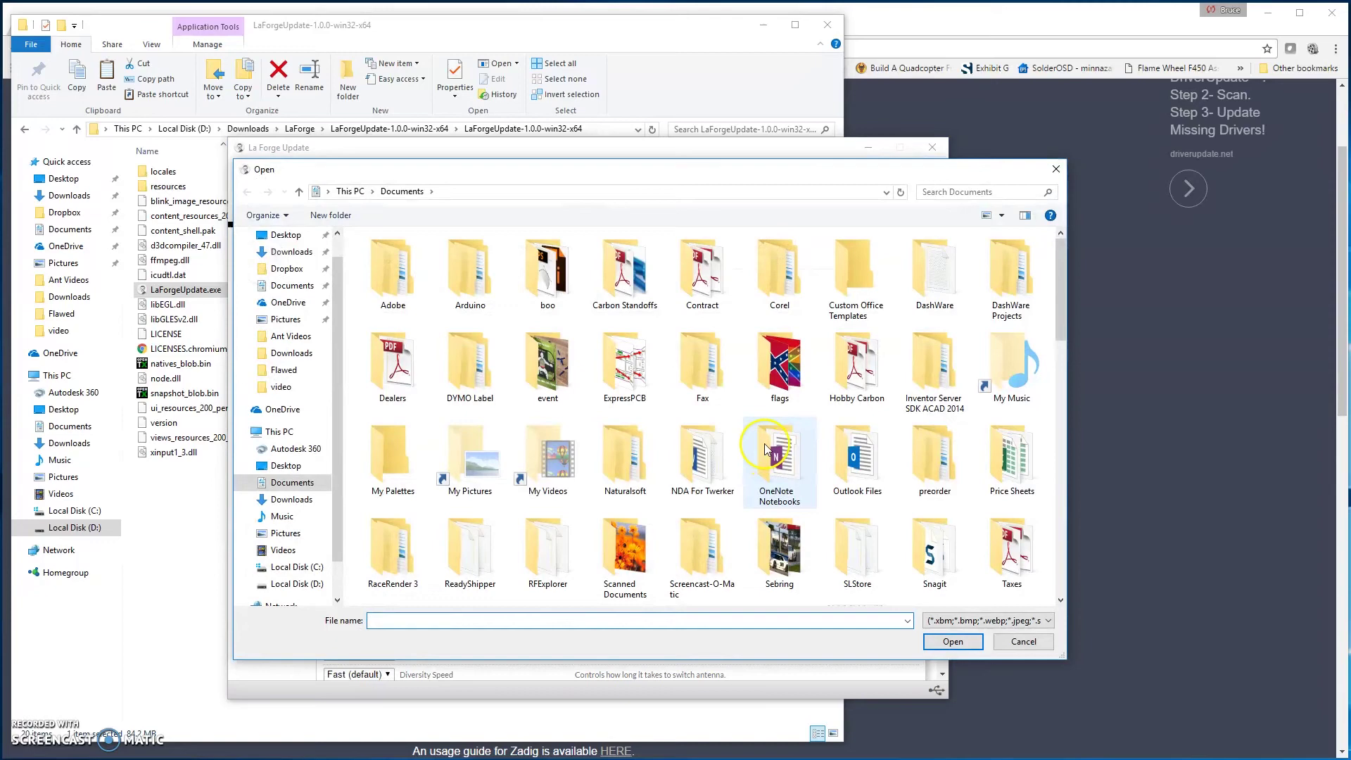
{"action": "scroll", "coordinate": [765, 448], "scroll_direction": "down", "scroll_amount": 15}
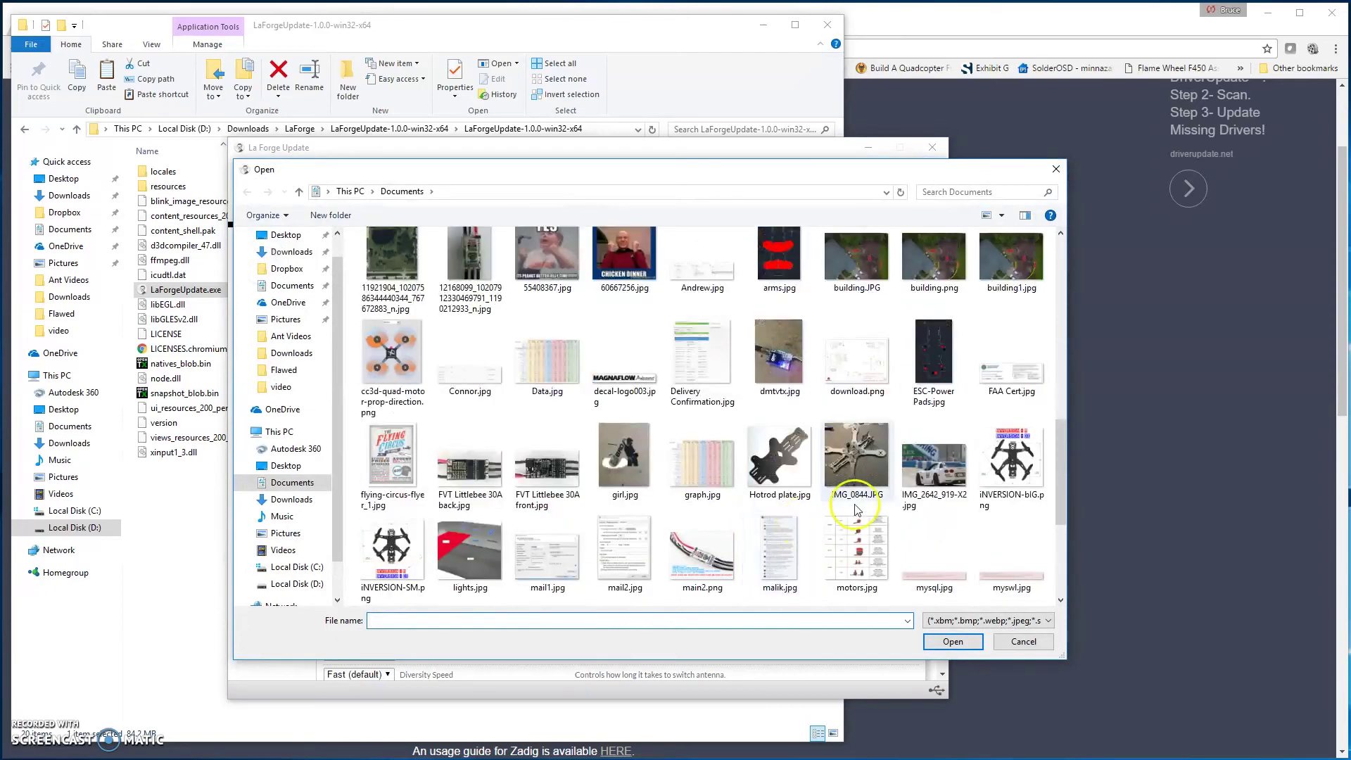
{"action": "double_click", "coordinate": [939, 460]}
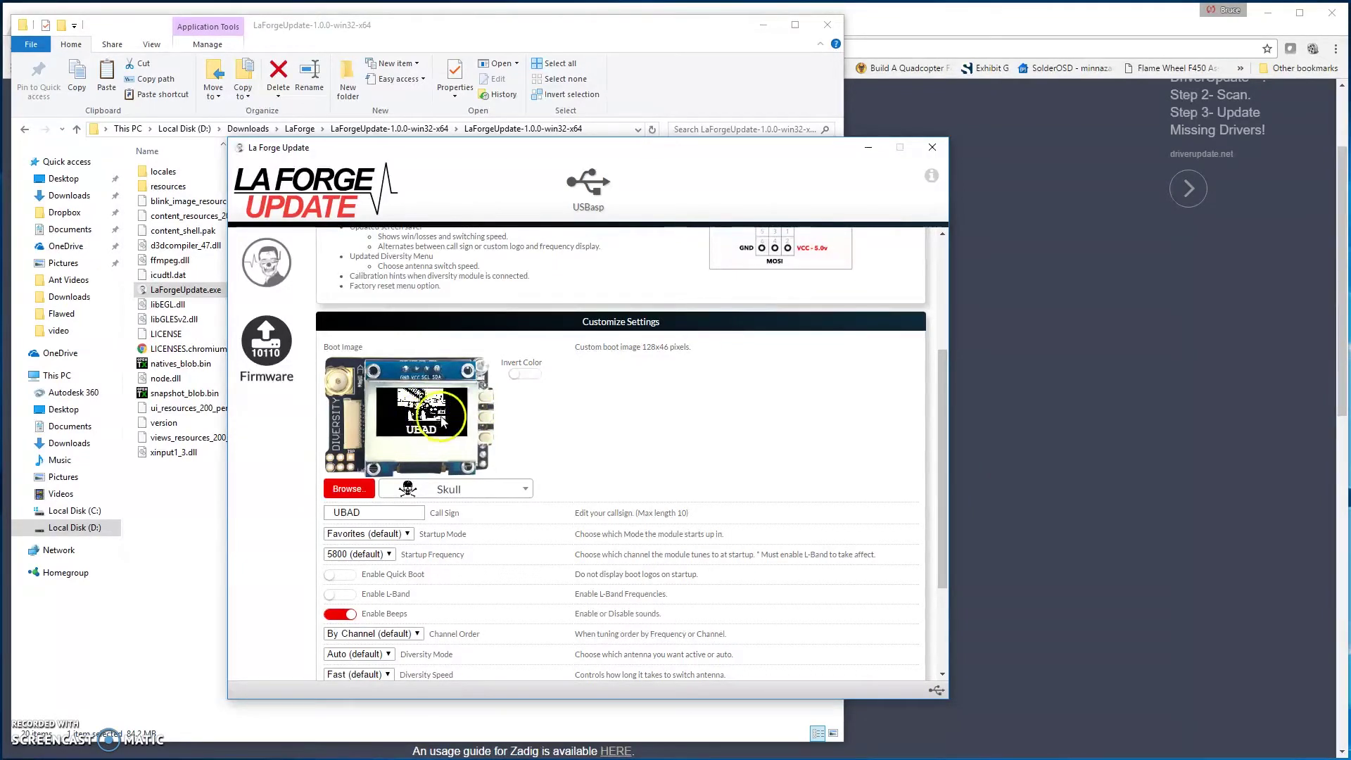
{"action": "left_click", "coordinate": [524, 373]}
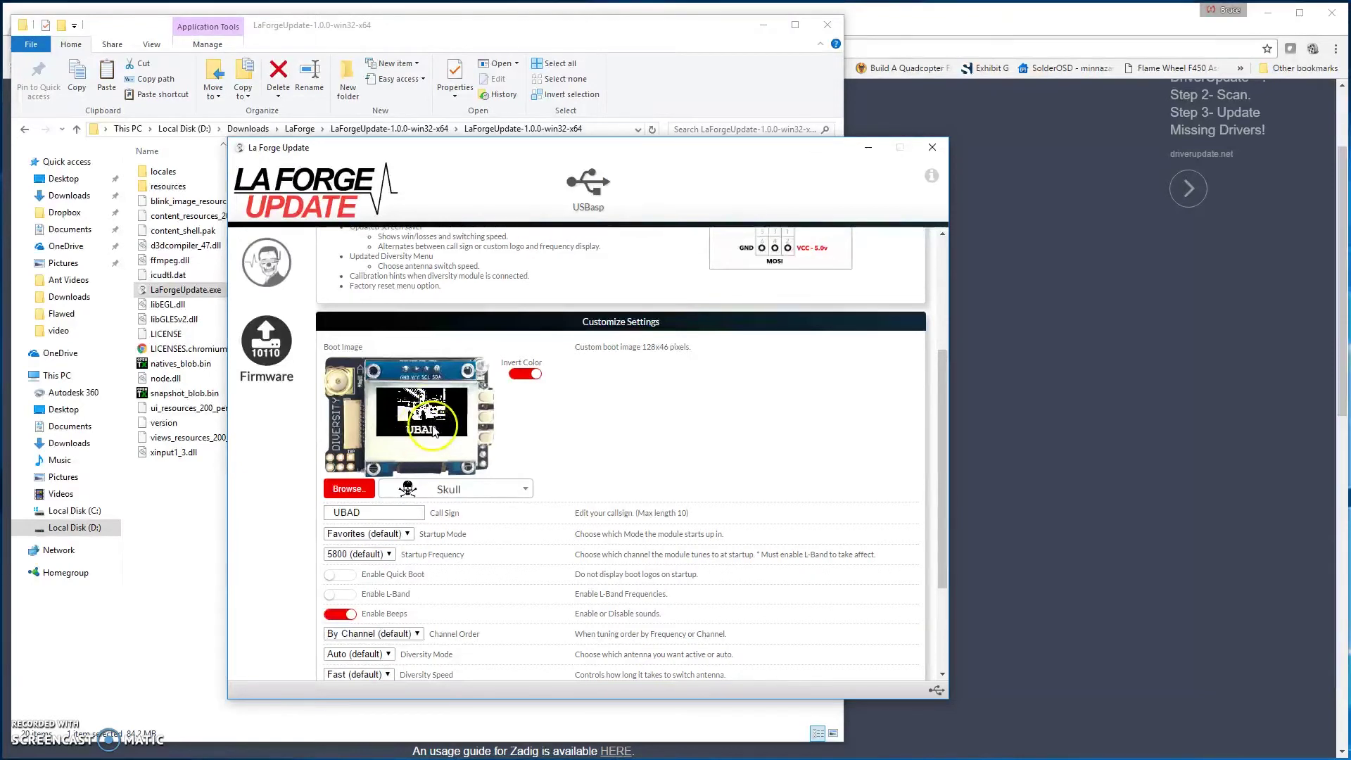
{"action": "left_click", "coordinate": [485, 410]}
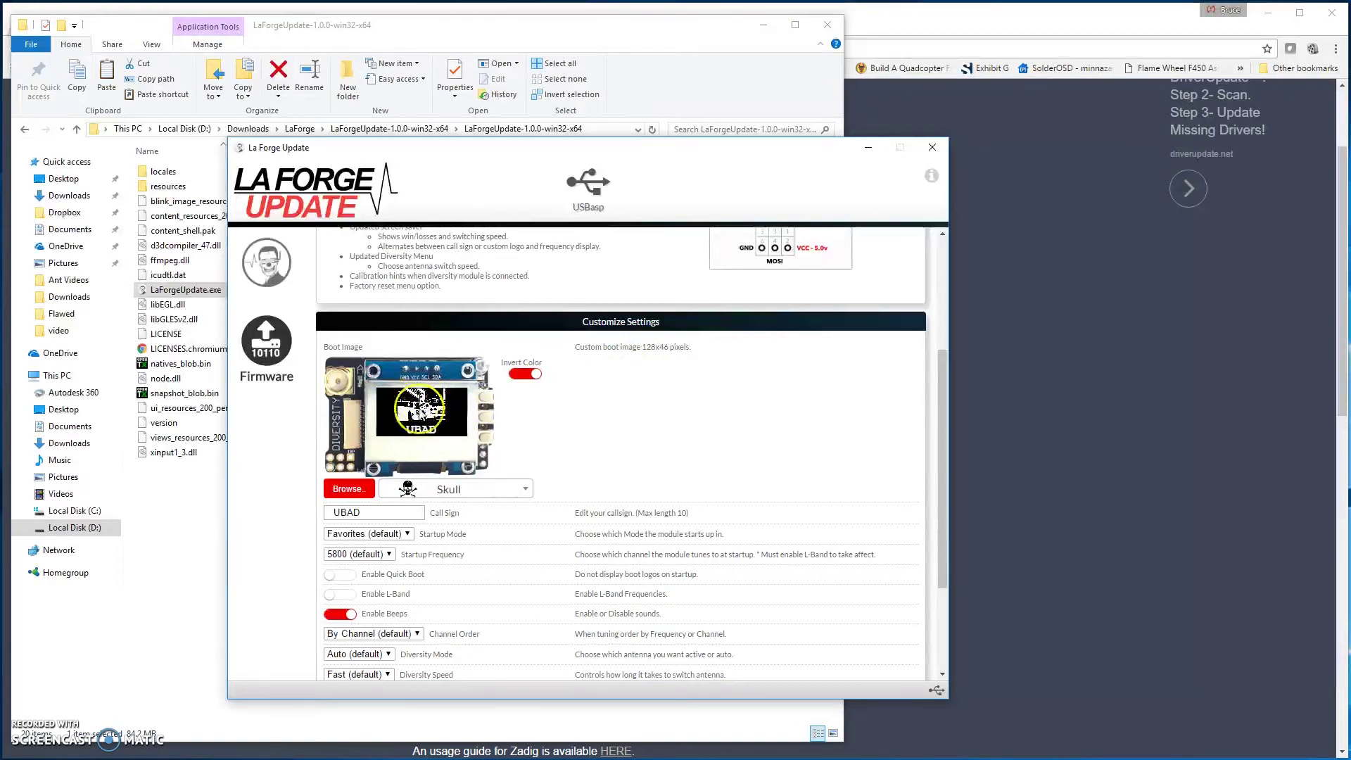
{"action": "left_click", "coordinate": [525, 375]}
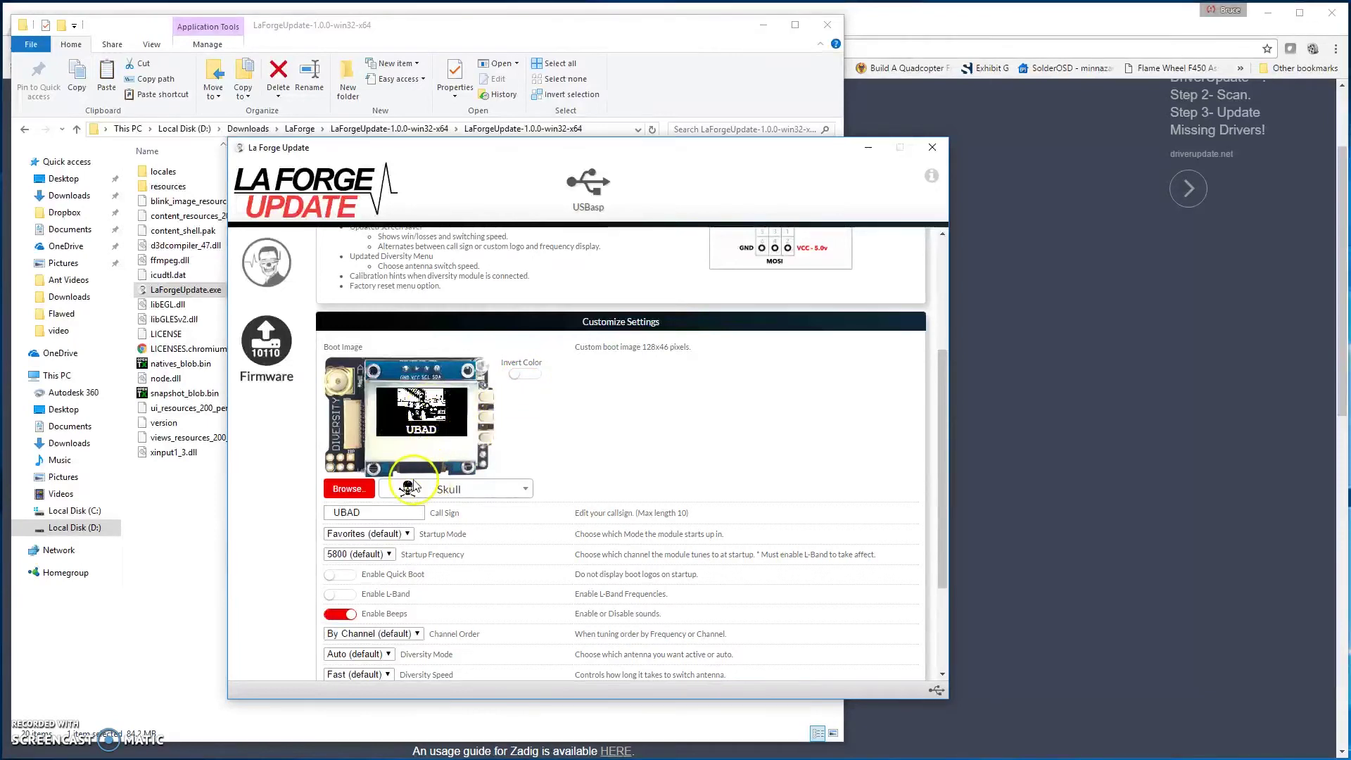
Step: Switch the boot logo preset back to UBAD
{"action": "left_click", "coordinate": [469, 494]}
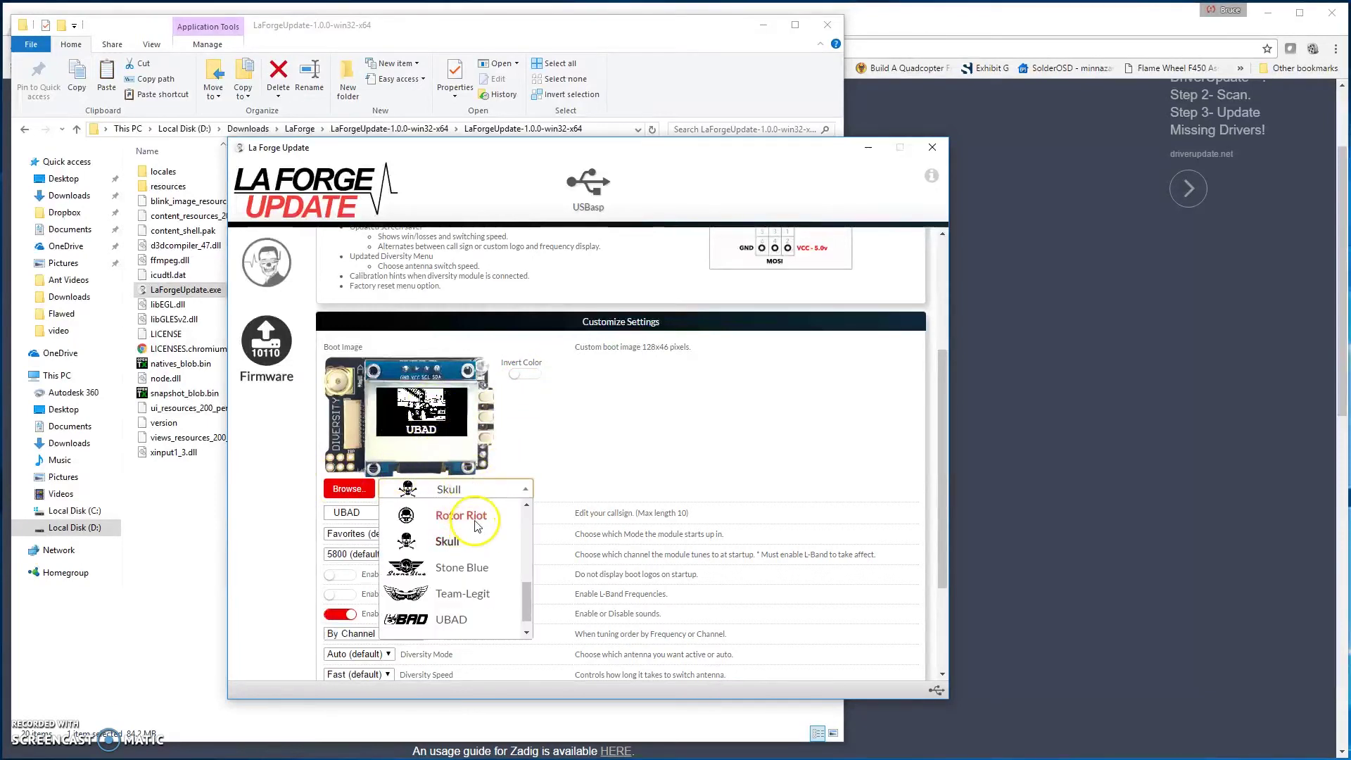
{"action": "left_click", "coordinate": [452, 619]}
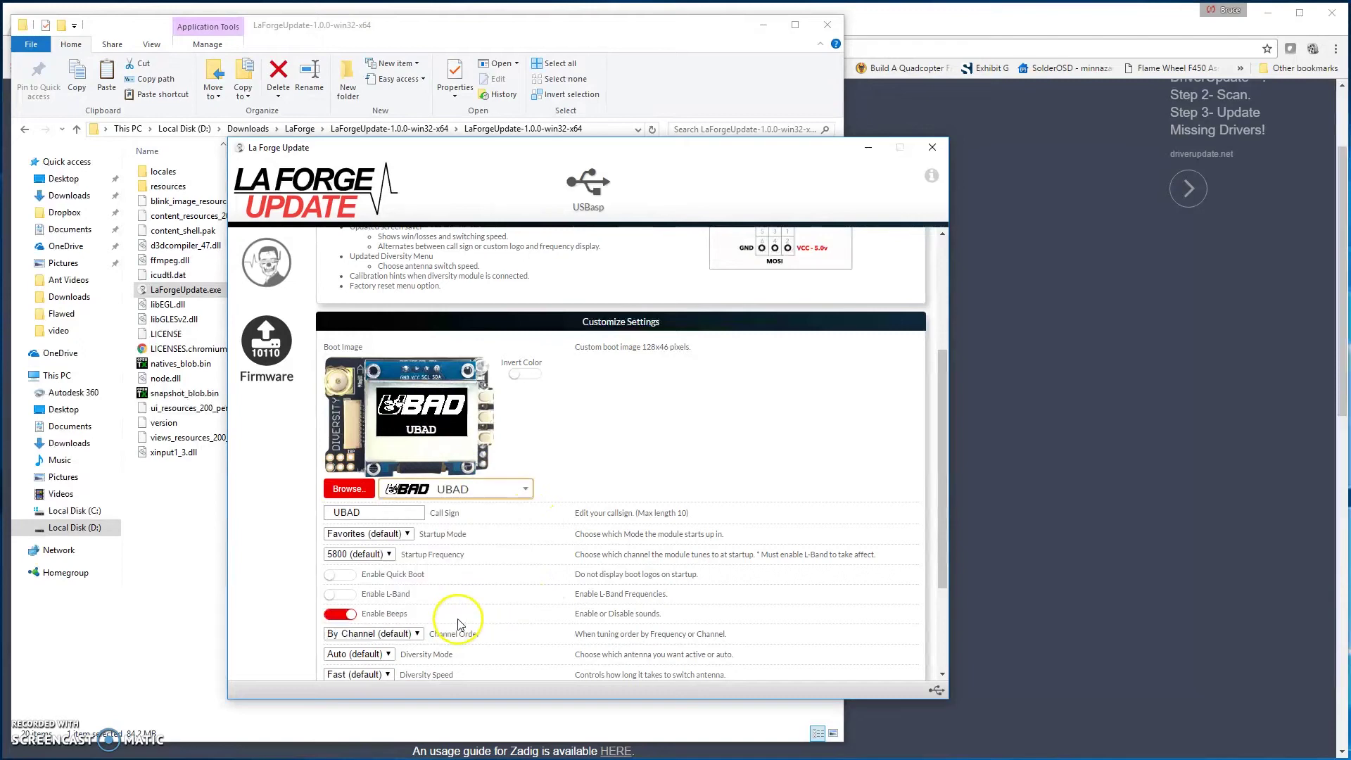
{"action": "scroll", "coordinate": [763, 447], "scroll_direction": "down", "scroll_amount": 2}
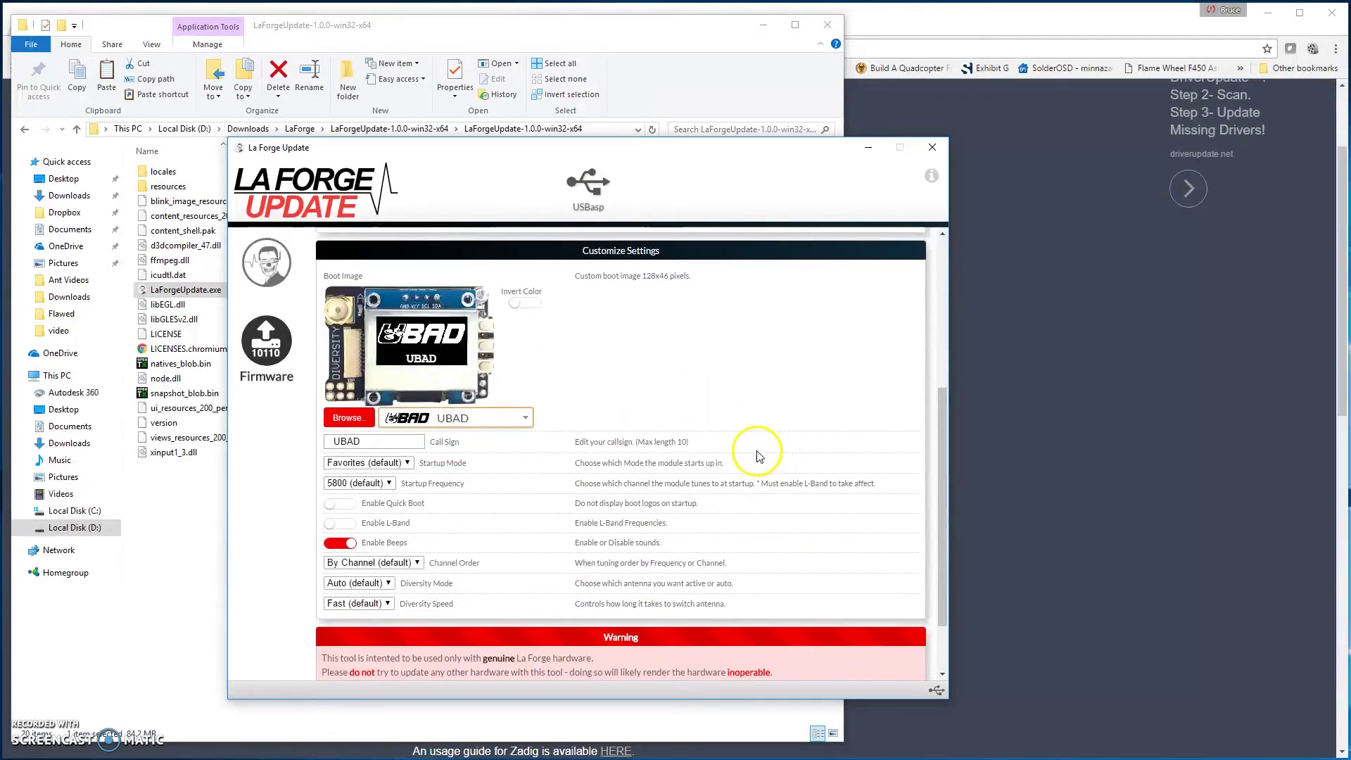
Step: Replace the call sign UBAD with UBAD BRUCE
{"action": "left_click", "coordinate": [350, 376]}
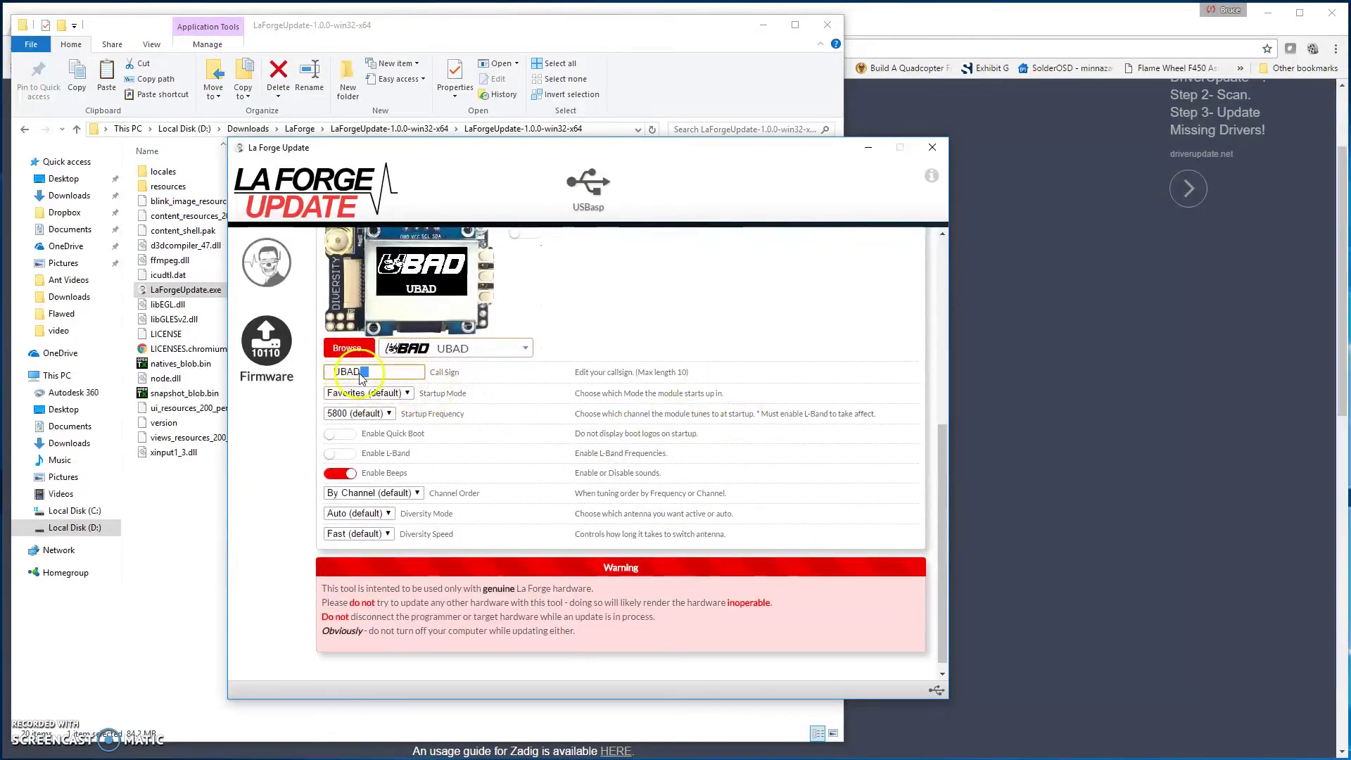
{"action": "double_click", "coordinate": [357, 377]}
{"action": "type", "text": "UBAD BRUCE"}
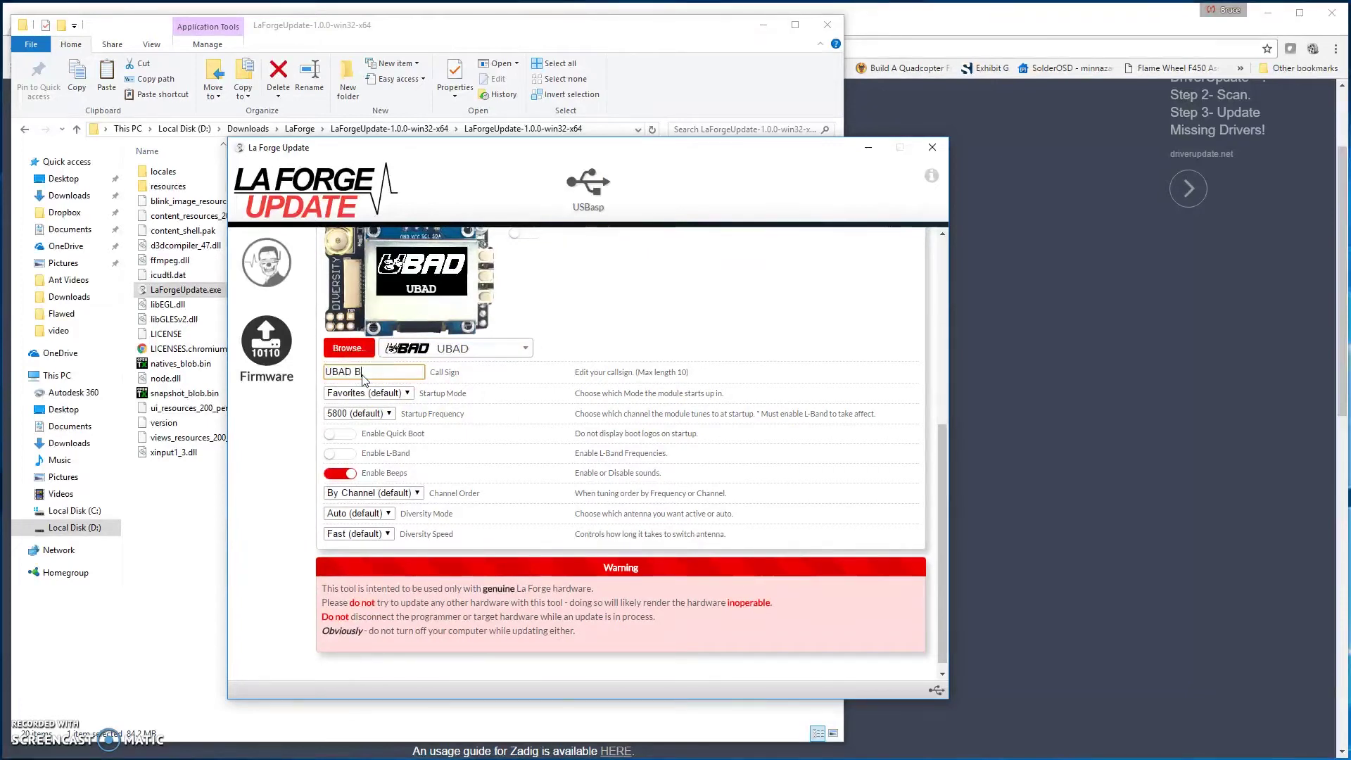
{"action": "left_click", "coordinate": [573, 315]}
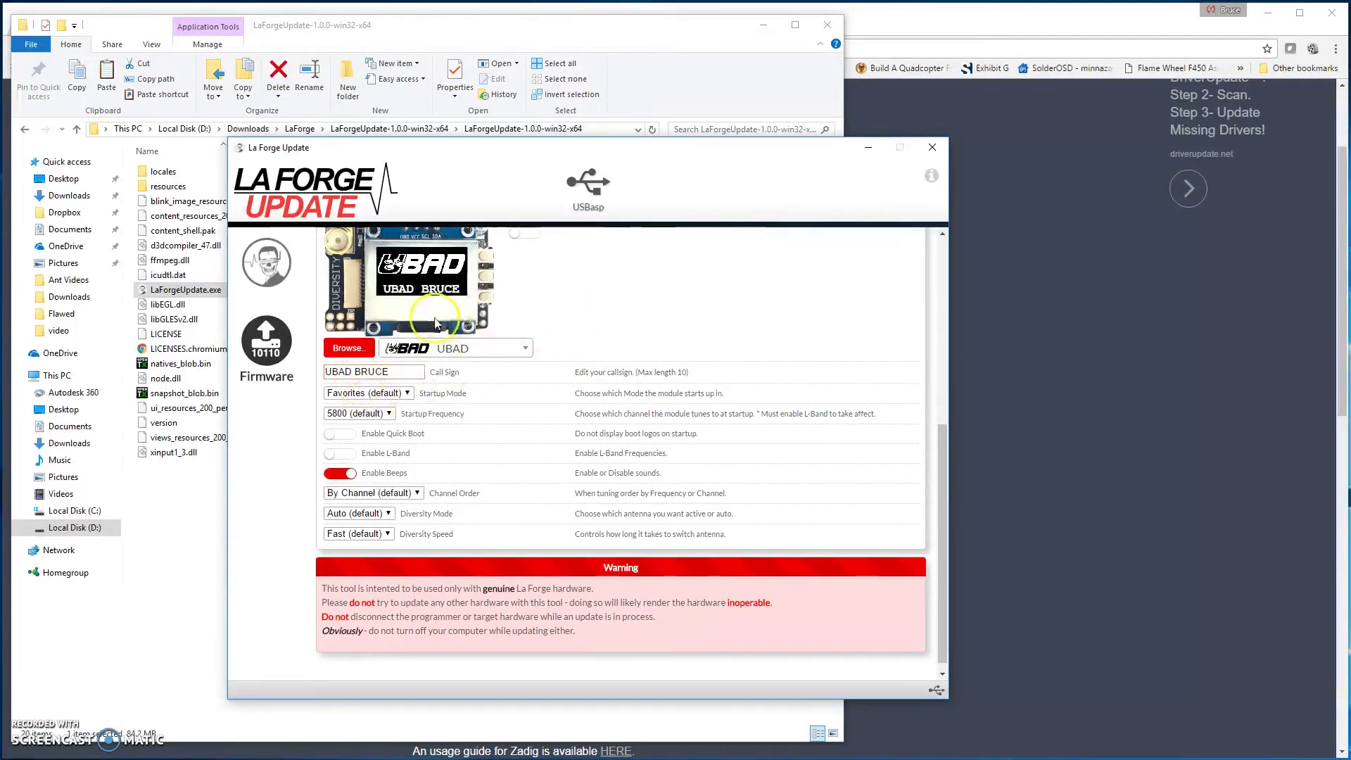
{"action": "left_click", "coordinate": [442, 301]}
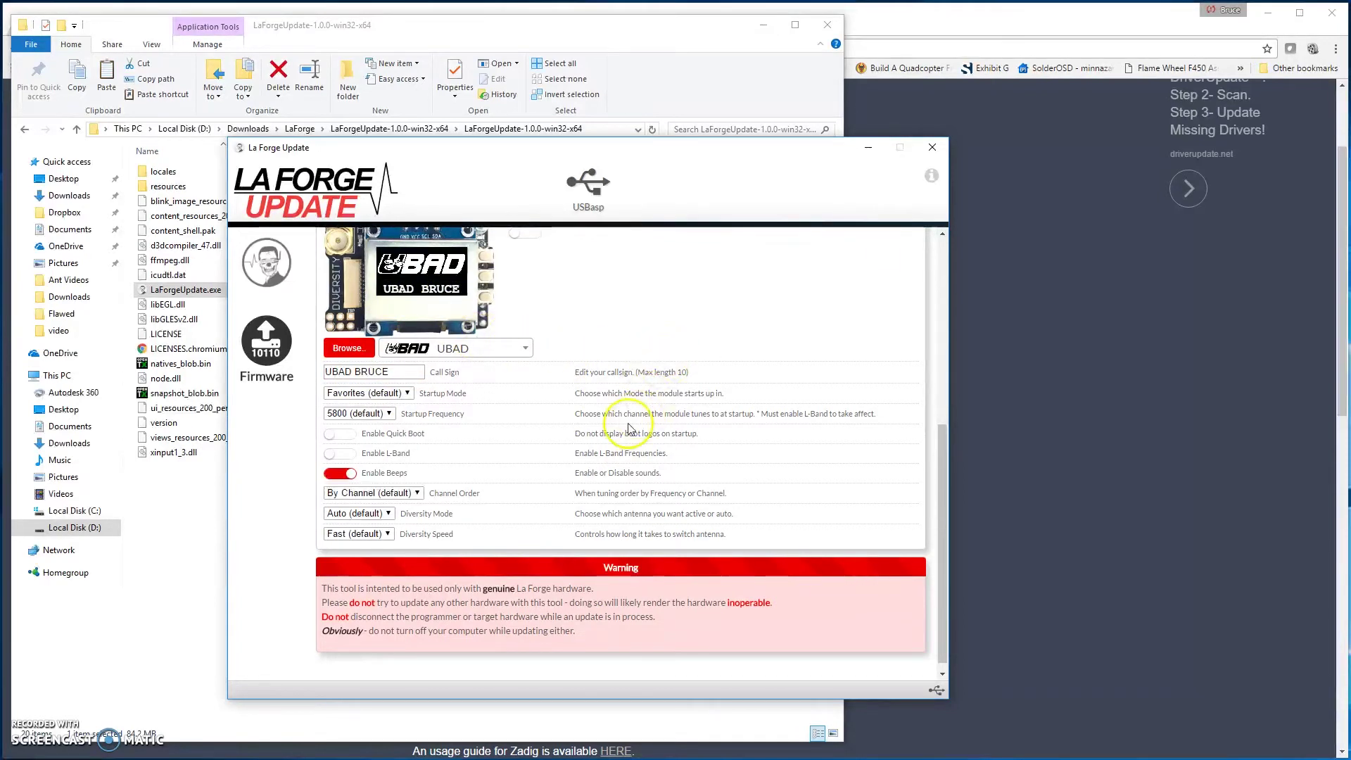
Step: Set Startup Mode to Manual and Startup Frequency to 5645, with beeps left enabled
{"action": "left_click", "coordinate": [407, 394]}
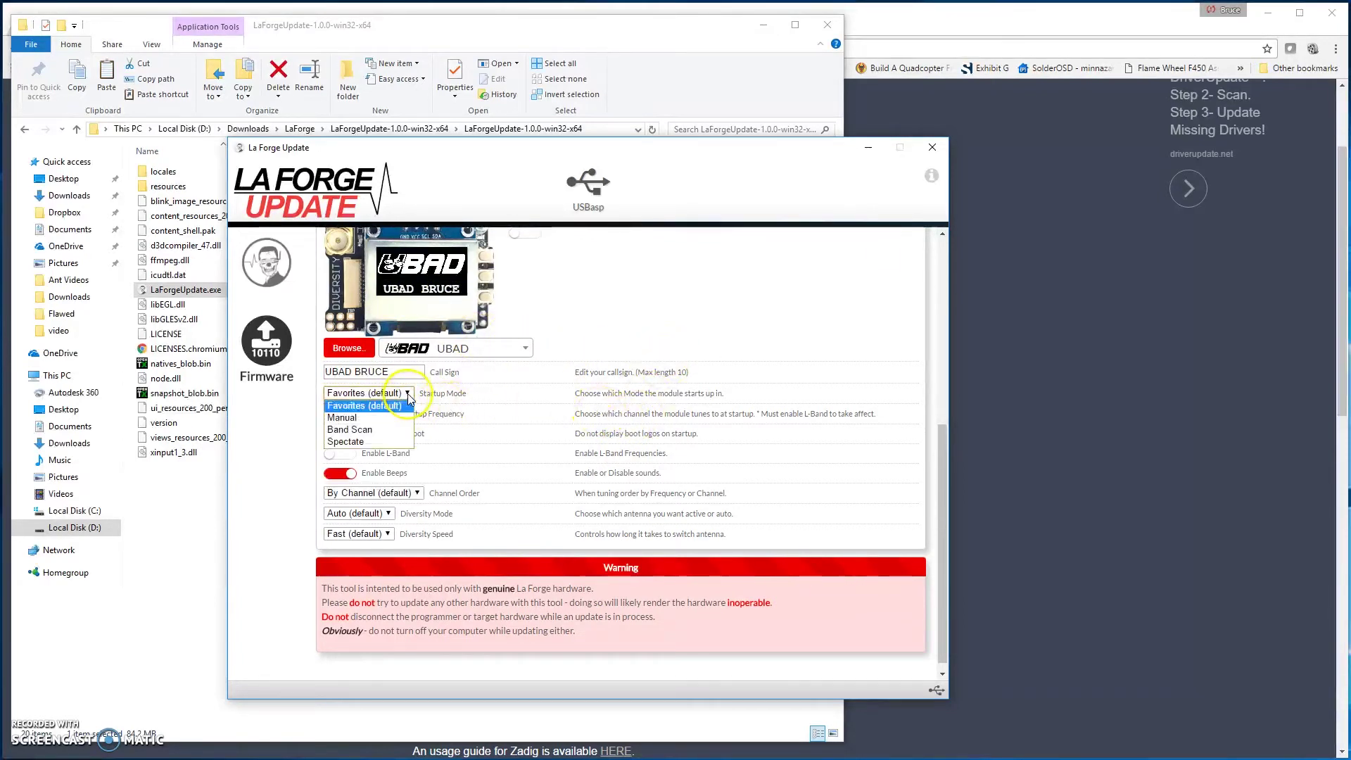
{"action": "left_click", "coordinate": [406, 418]}
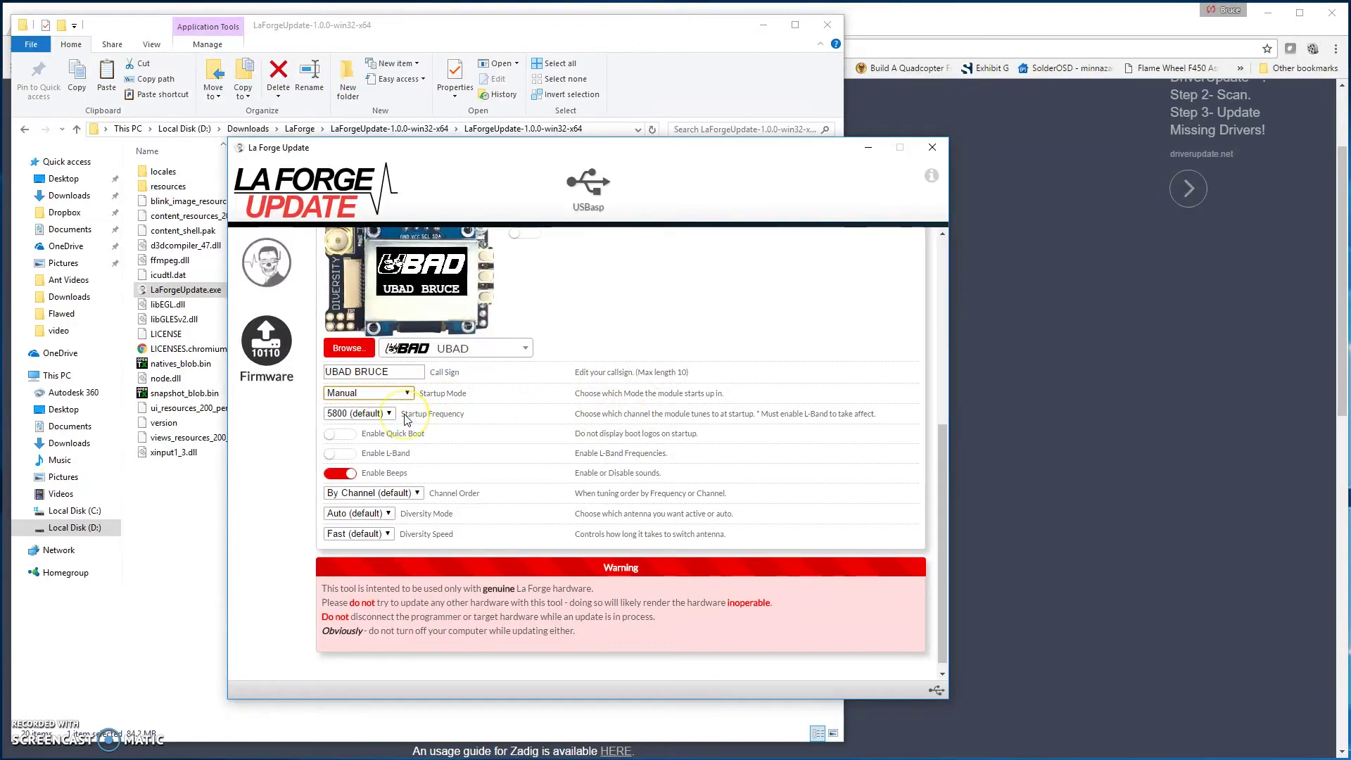
{"action": "left_click", "coordinate": [388, 414]}
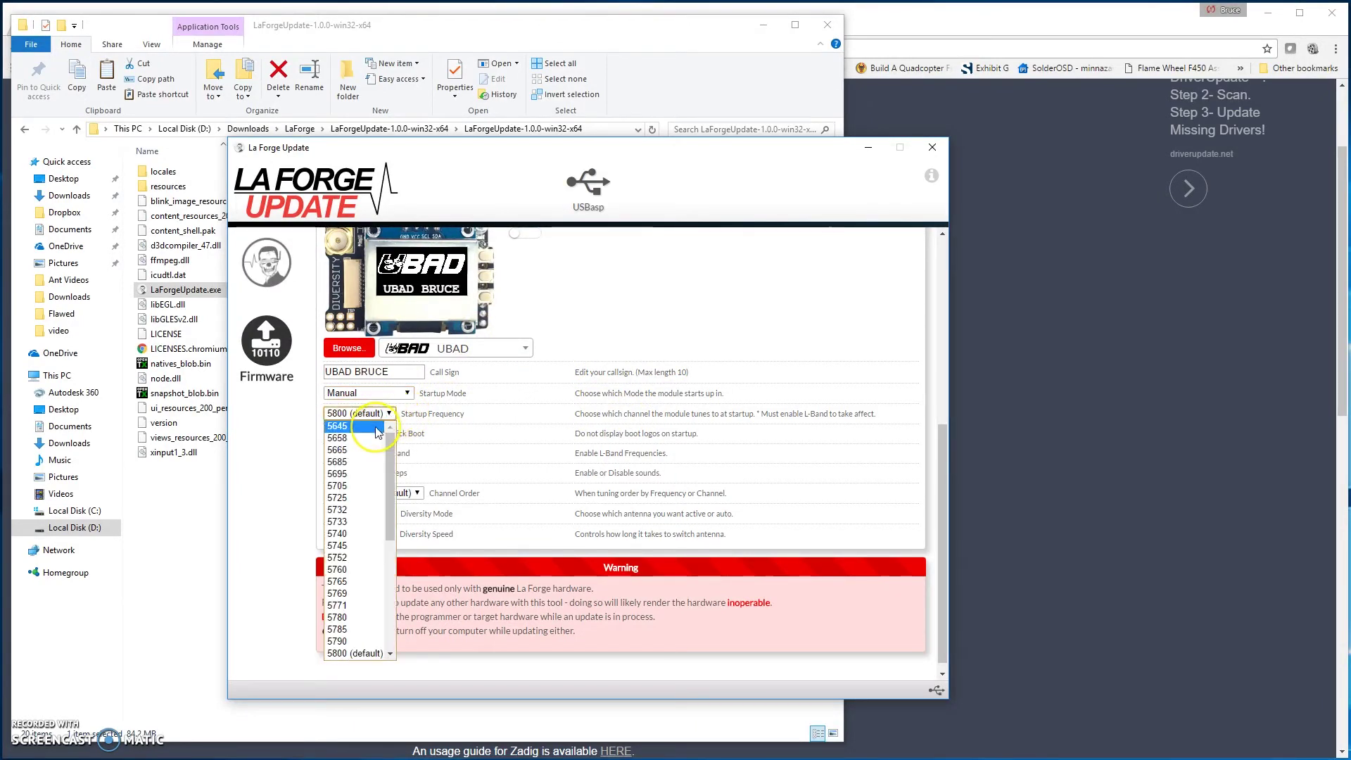
{"action": "left_click", "coordinate": [379, 427]}
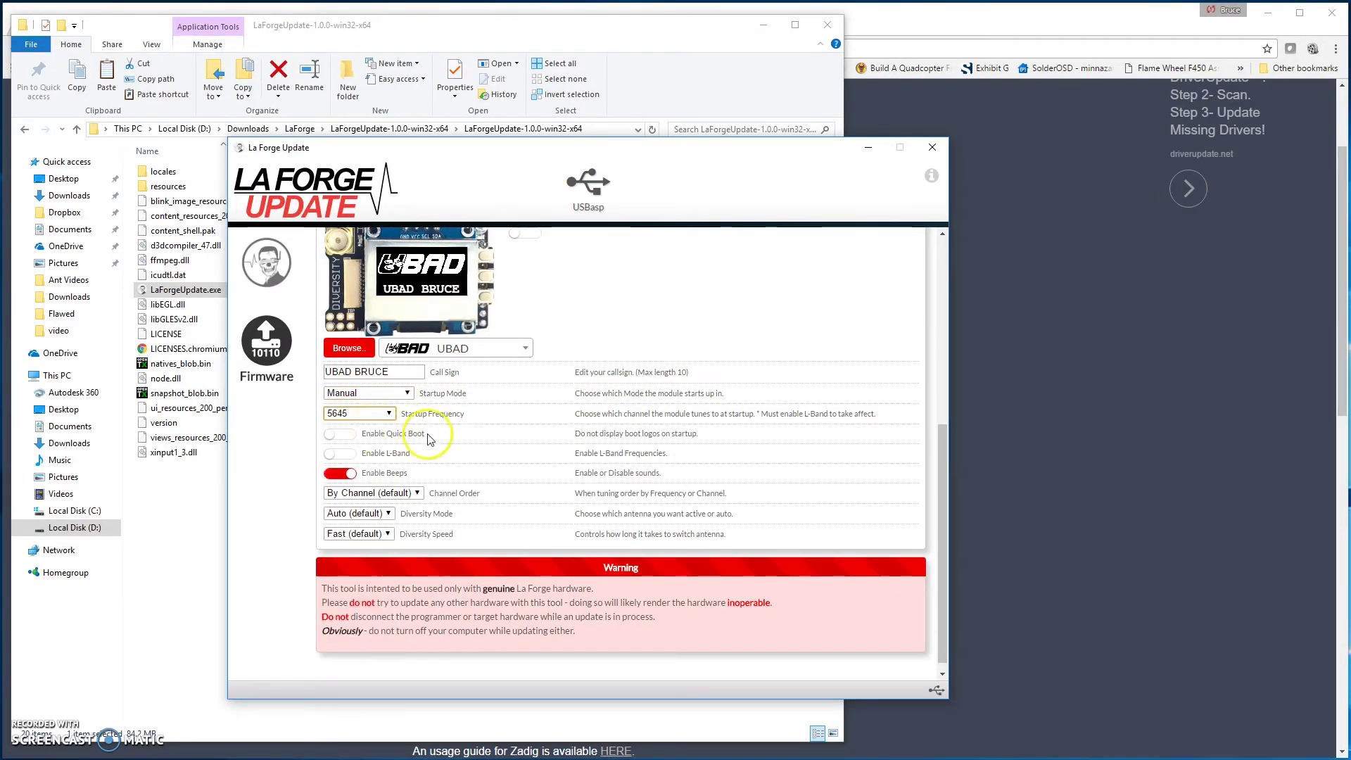
{"action": "left_click", "coordinate": [384, 456]}
{"action": "left_click", "coordinate": [398, 493]}
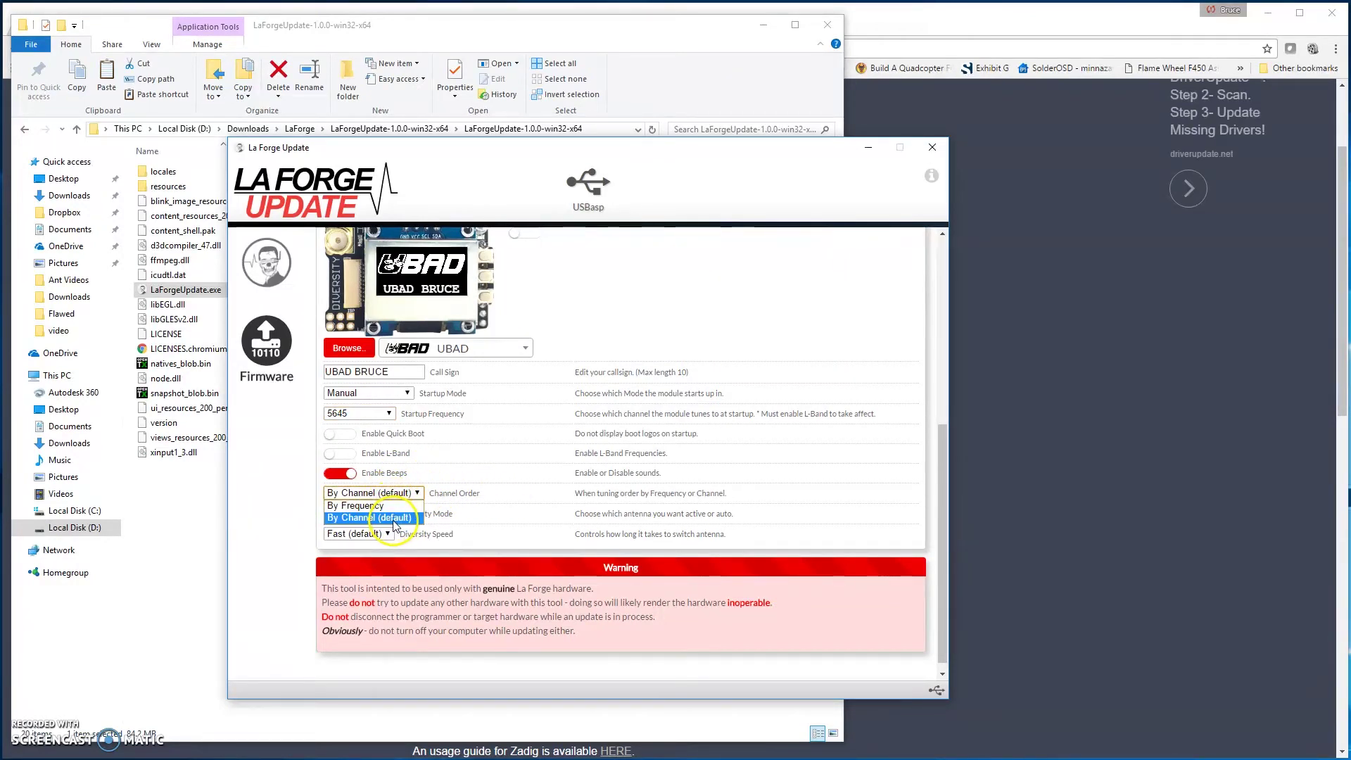
{"action": "left_click", "coordinate": [394, 519]}
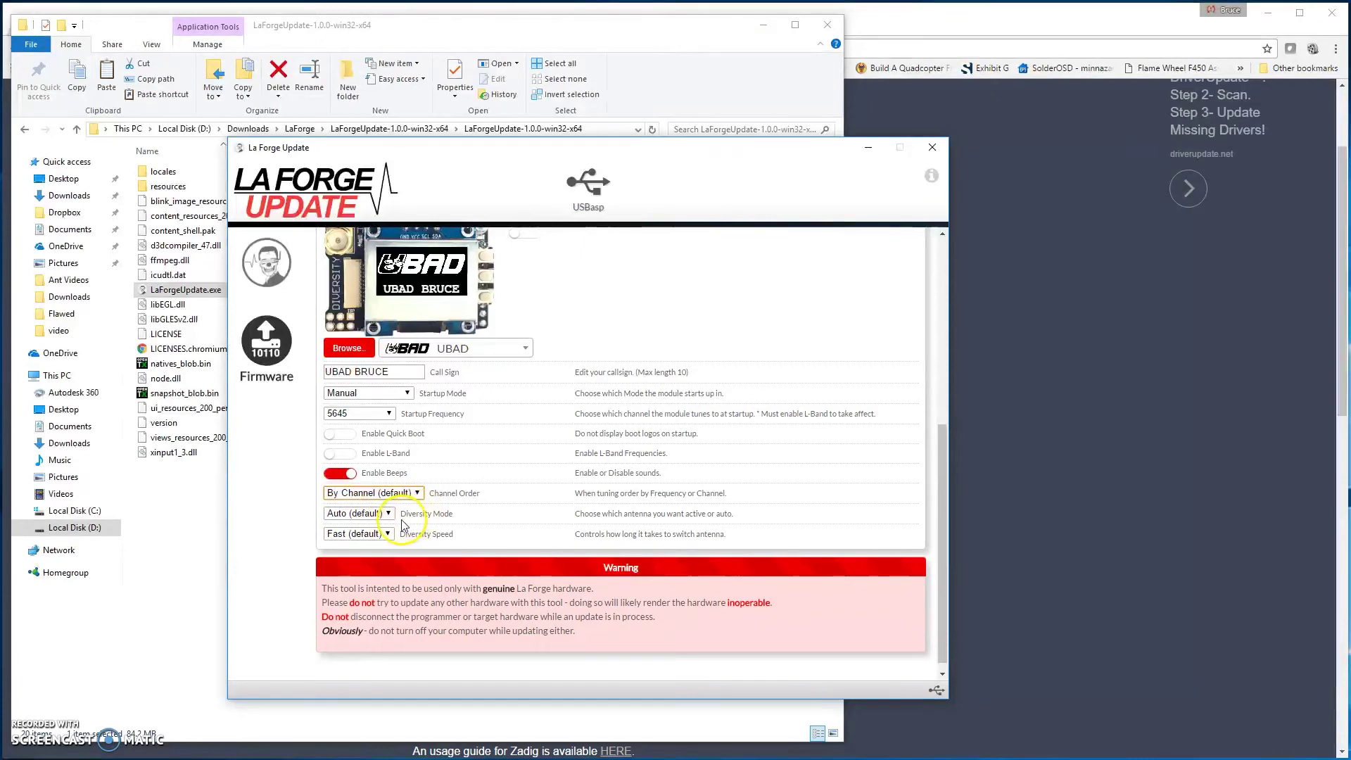
{"action": "left_click", "coordinate": [391, 515]}
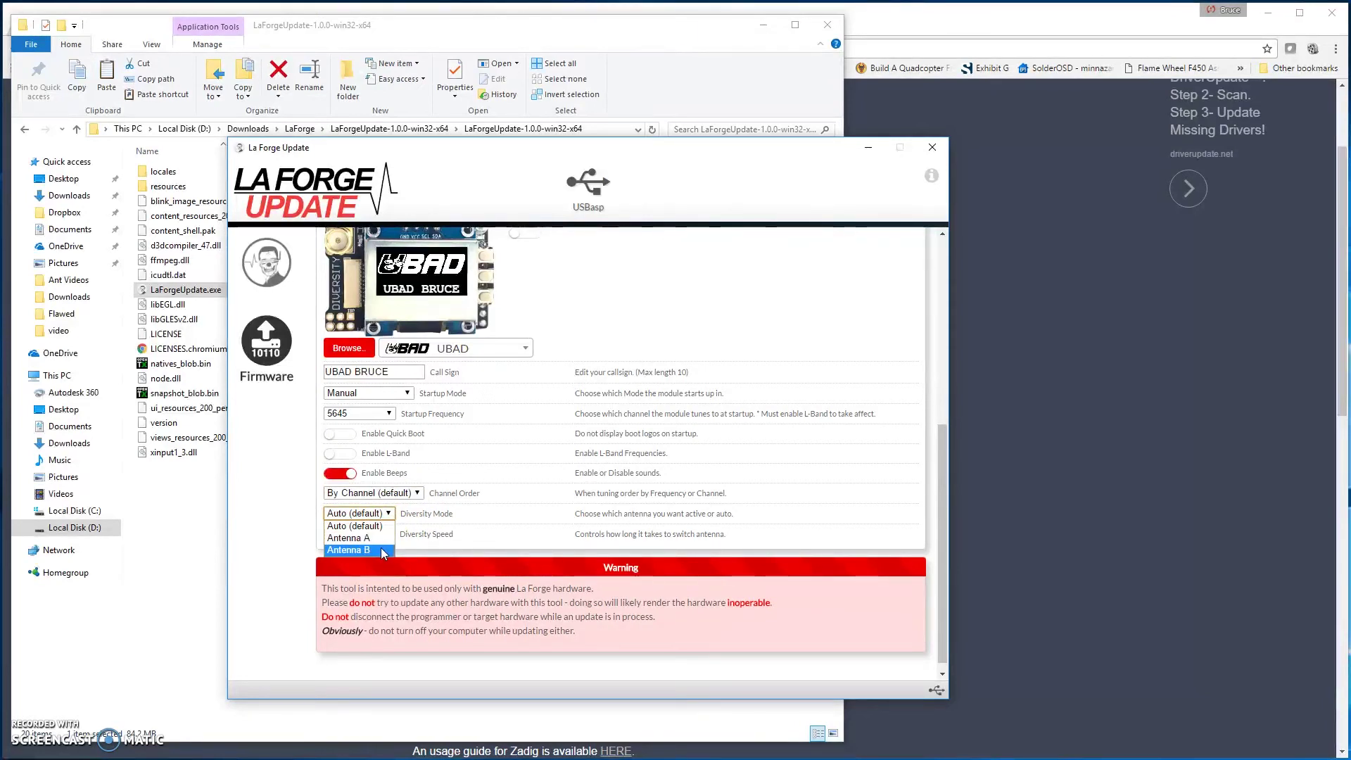
{"action": "left_click", "coordinate": [370, 526]}
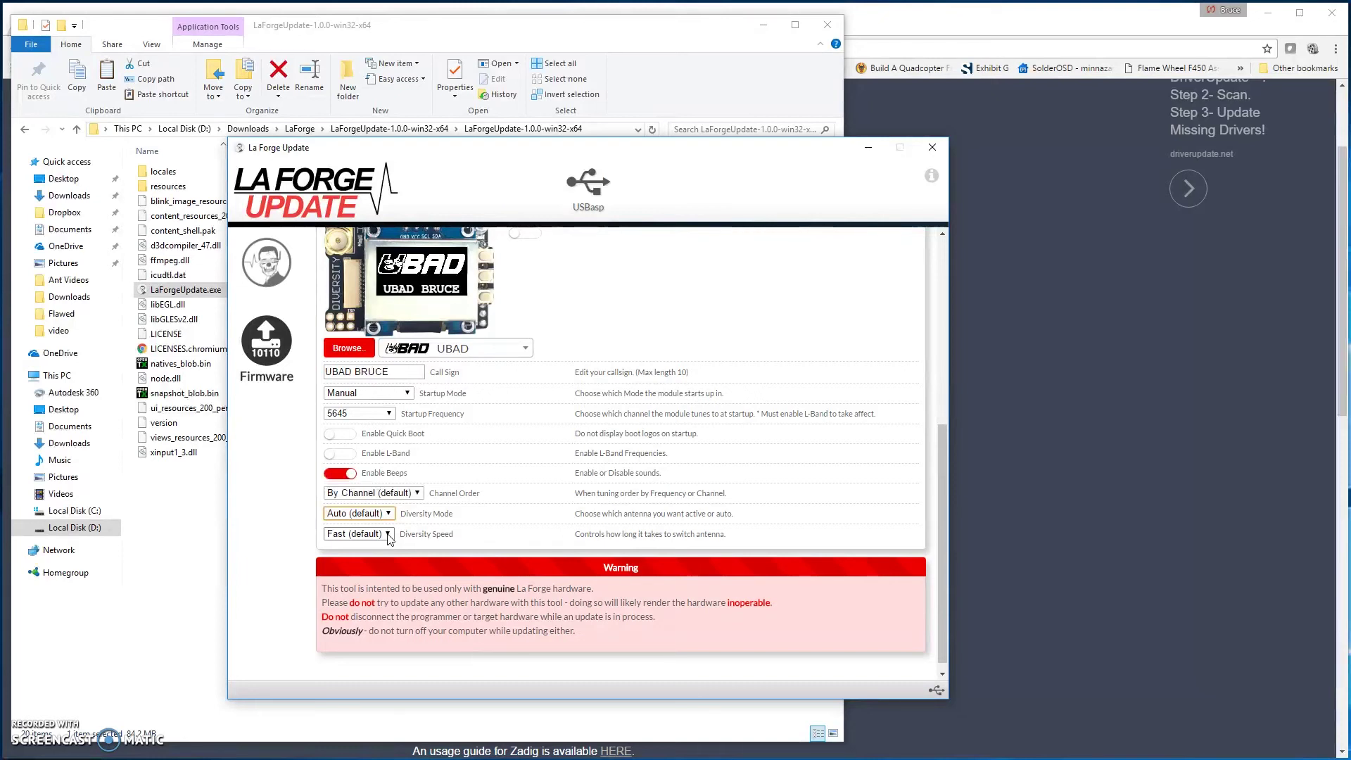
{"action": "left_click", "coordinate": [388, 536]}
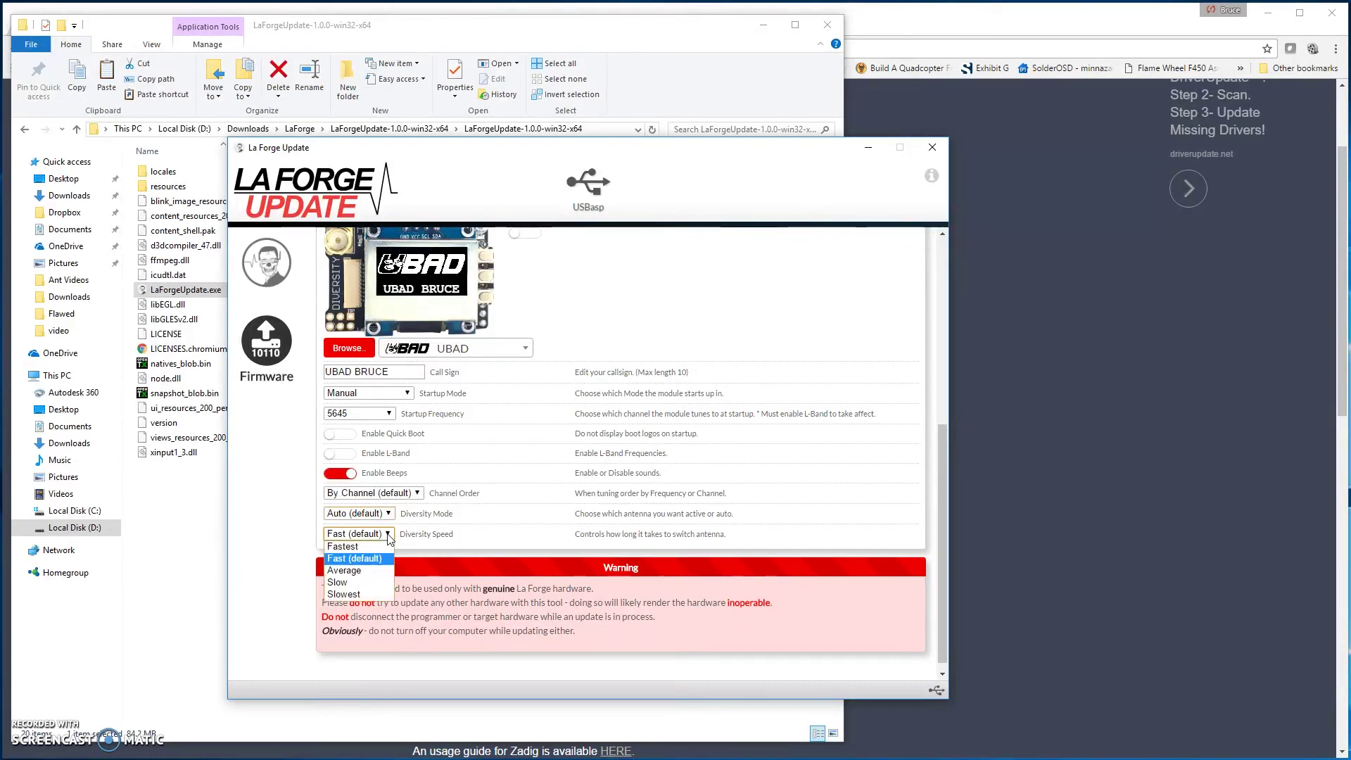
{"action": "left_click", "coordinate": [382, 598]}
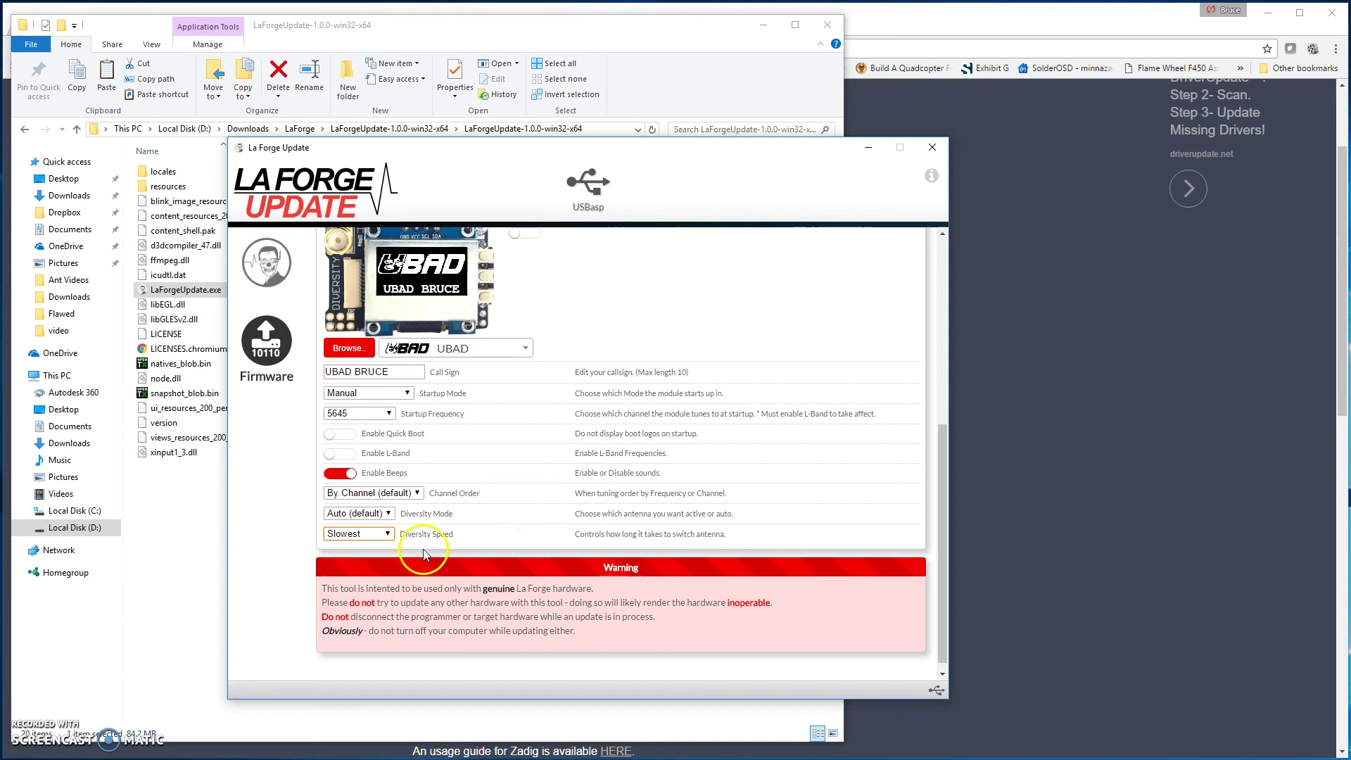
{"action": "left_click", "coordinate": [369, 536]}
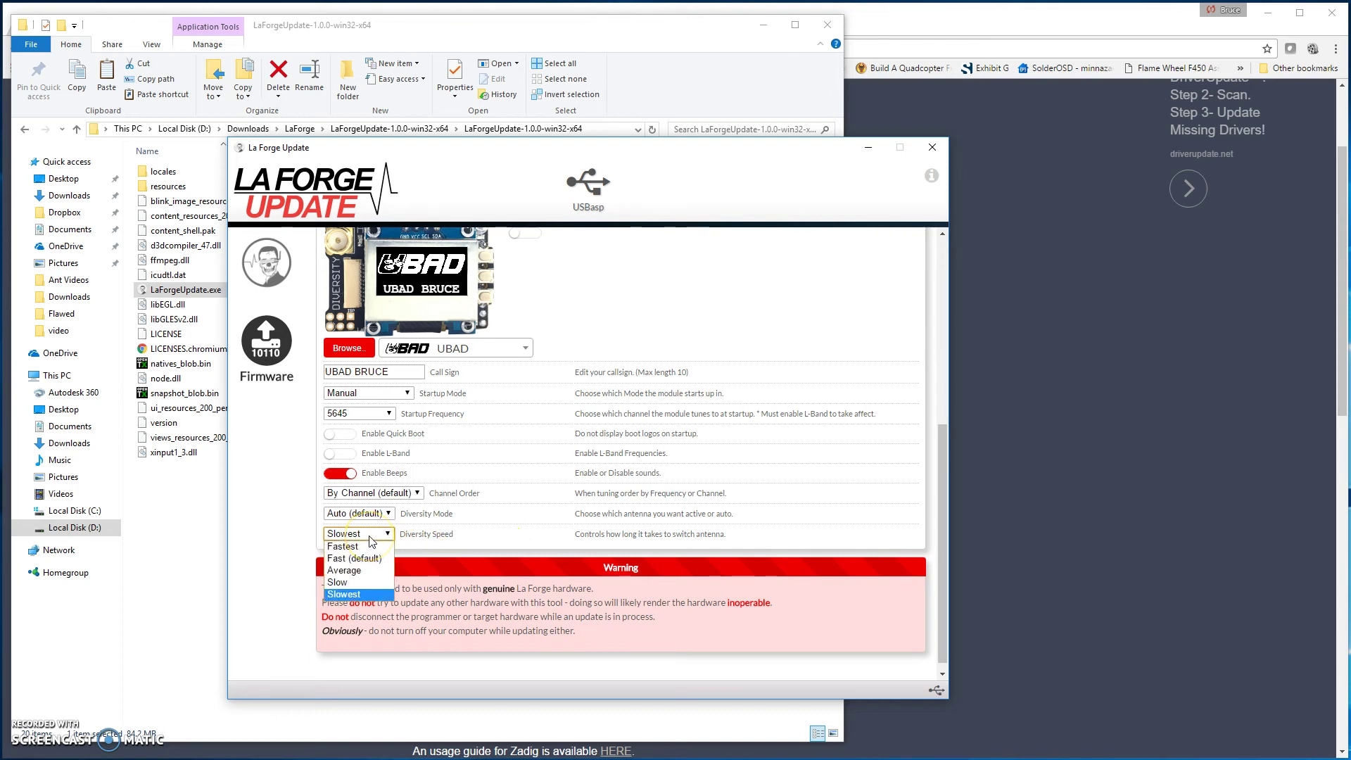
{"action": "left_click", "coordinate": [367, 596]}
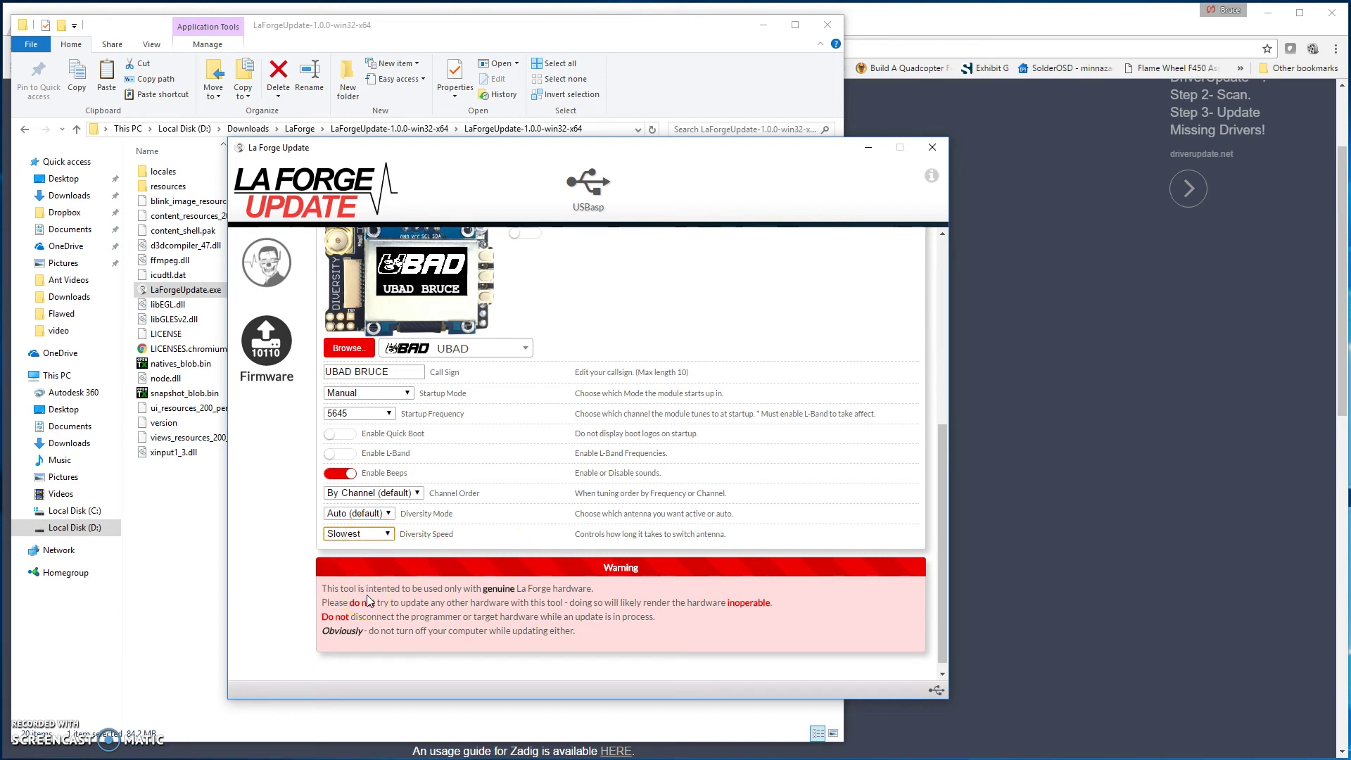
{"action": "left_click", "coordinate": [373, 539]}
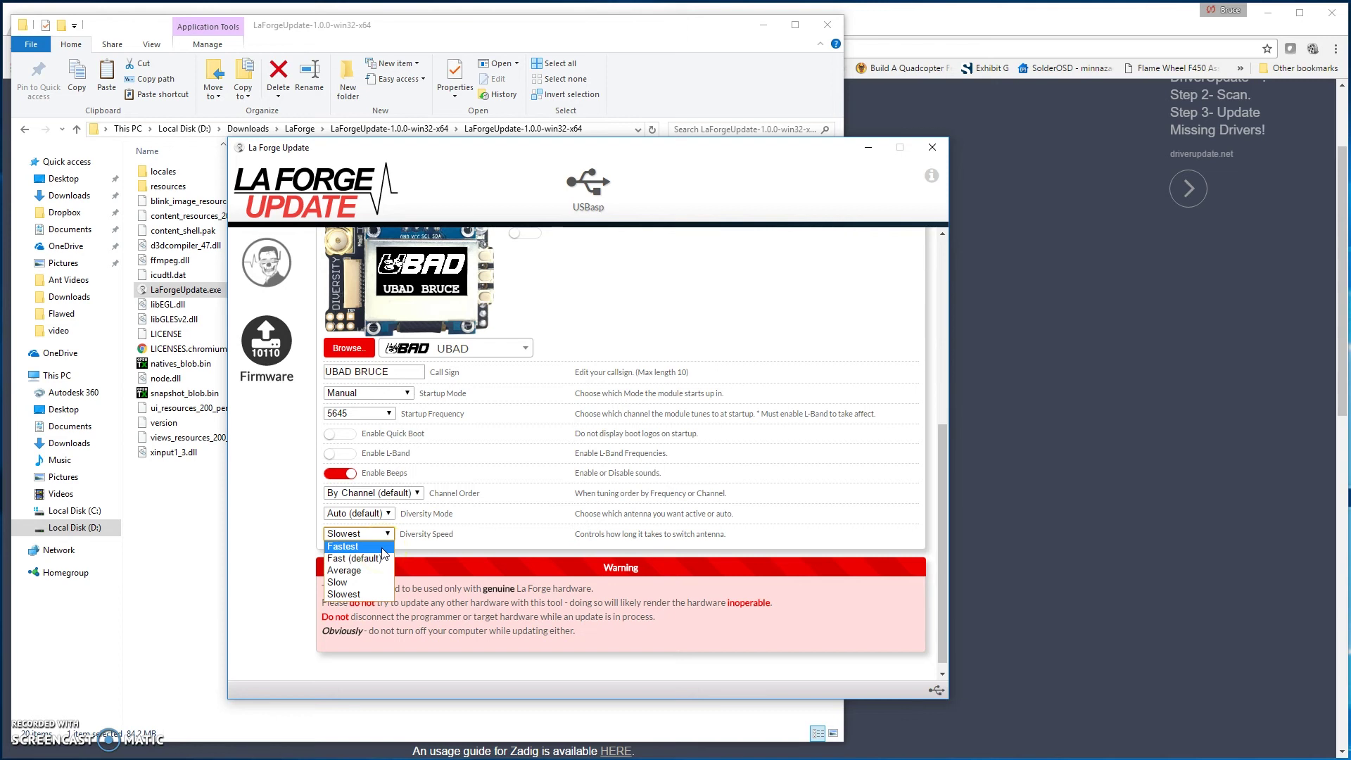
{"action": "left_click", "coordinate": [373, 548]}
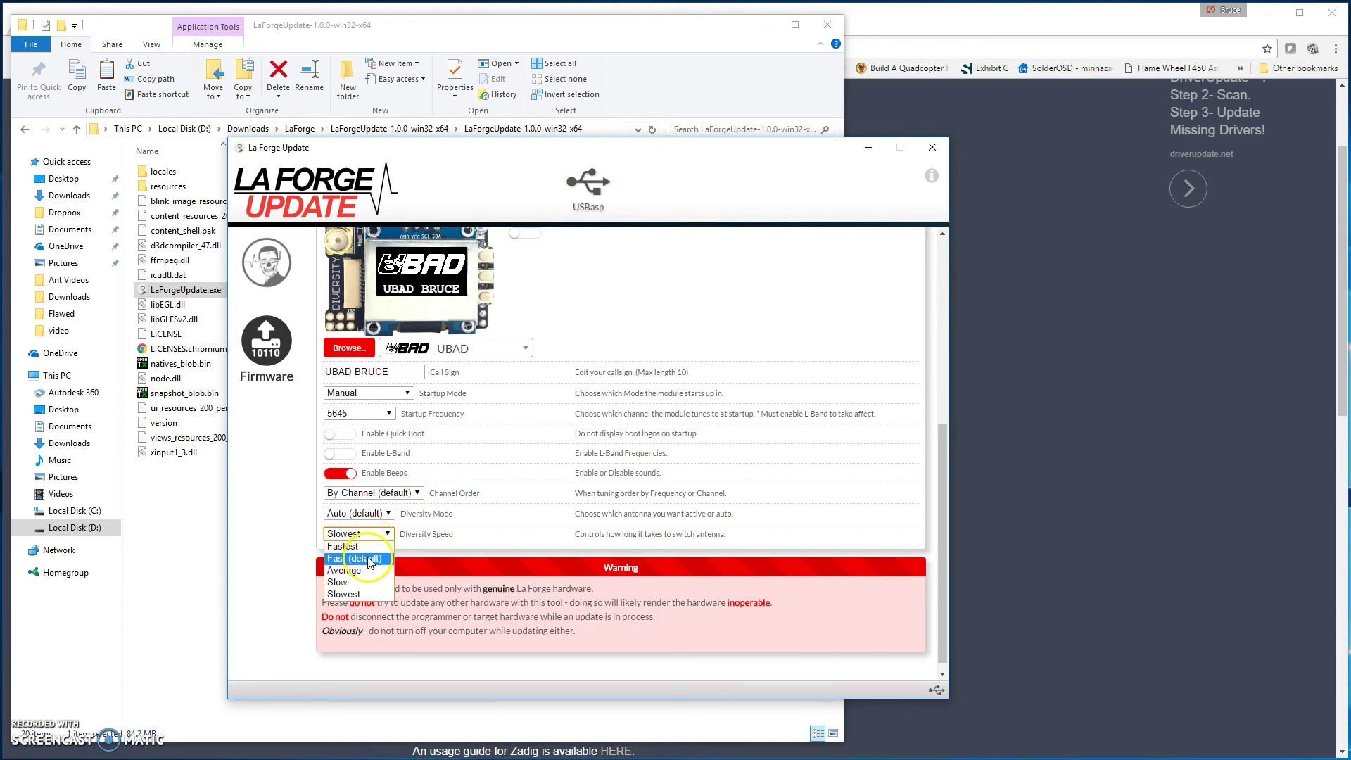
{"action": "left_click", "coordinate": [371, 560]}
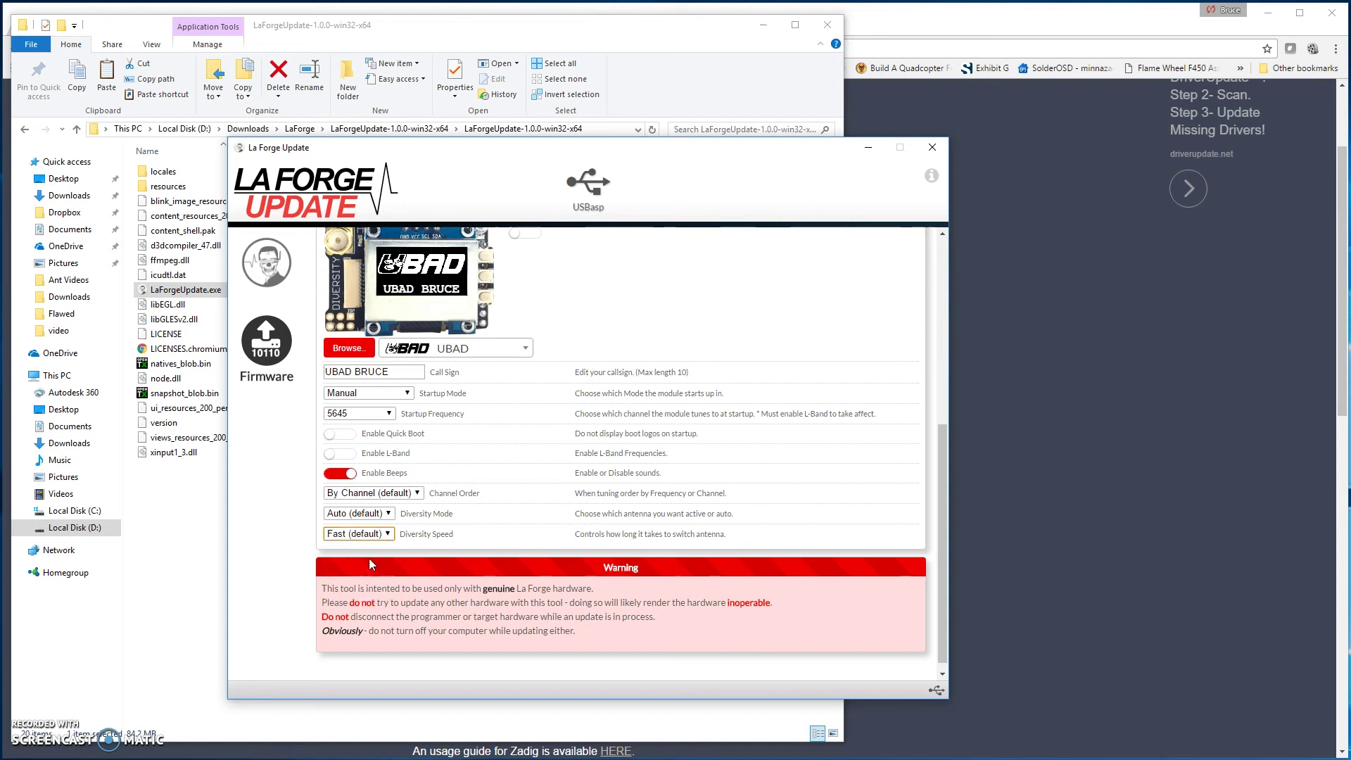
{"action": "scroll", "coordinate": [666, 546], "scroll_direction": "up", "scroll_amount": 1}
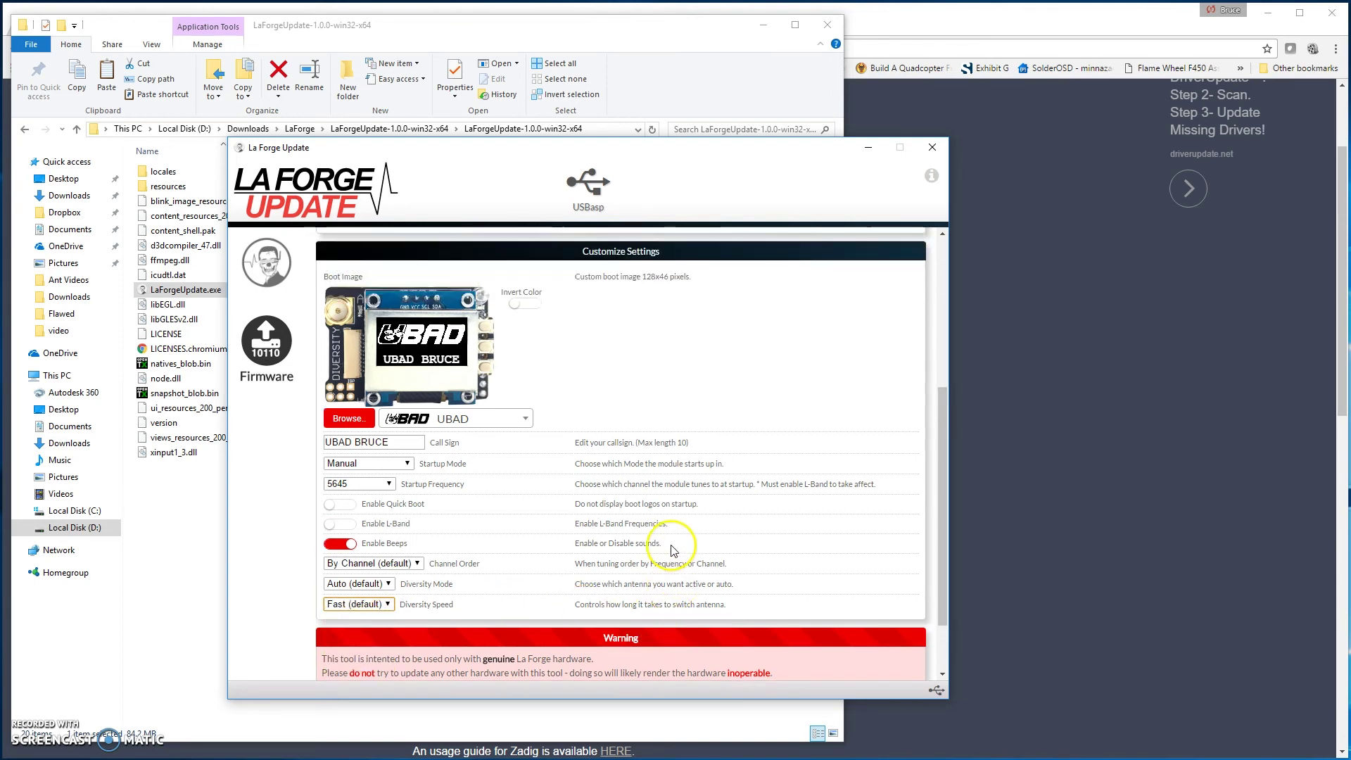
{"action": "scroll", "coordinate": [673, 546], "scroll_direction": "down", "scroll_amount": 1}
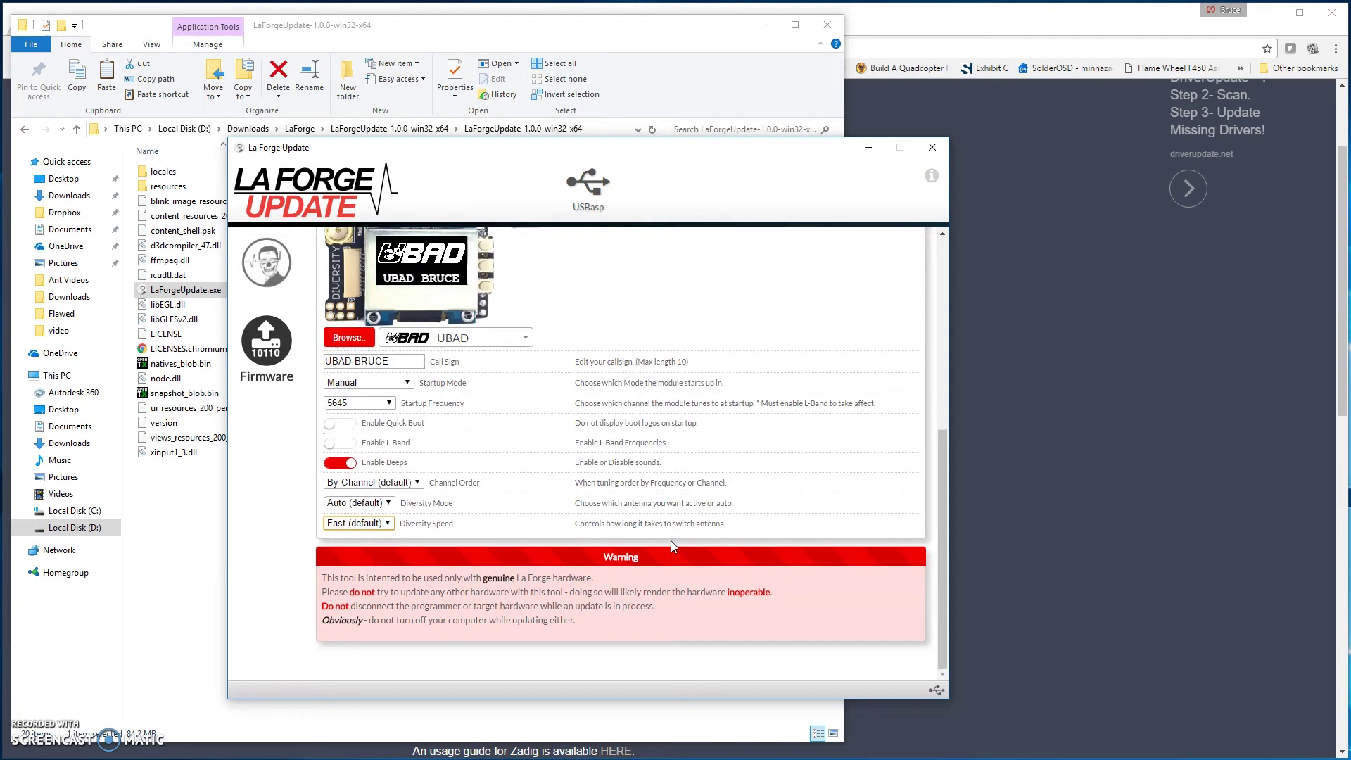
{"action": "scroll", "coordinate": [707, 542], "scroll_direction": "up", "scroll_amount": 2}
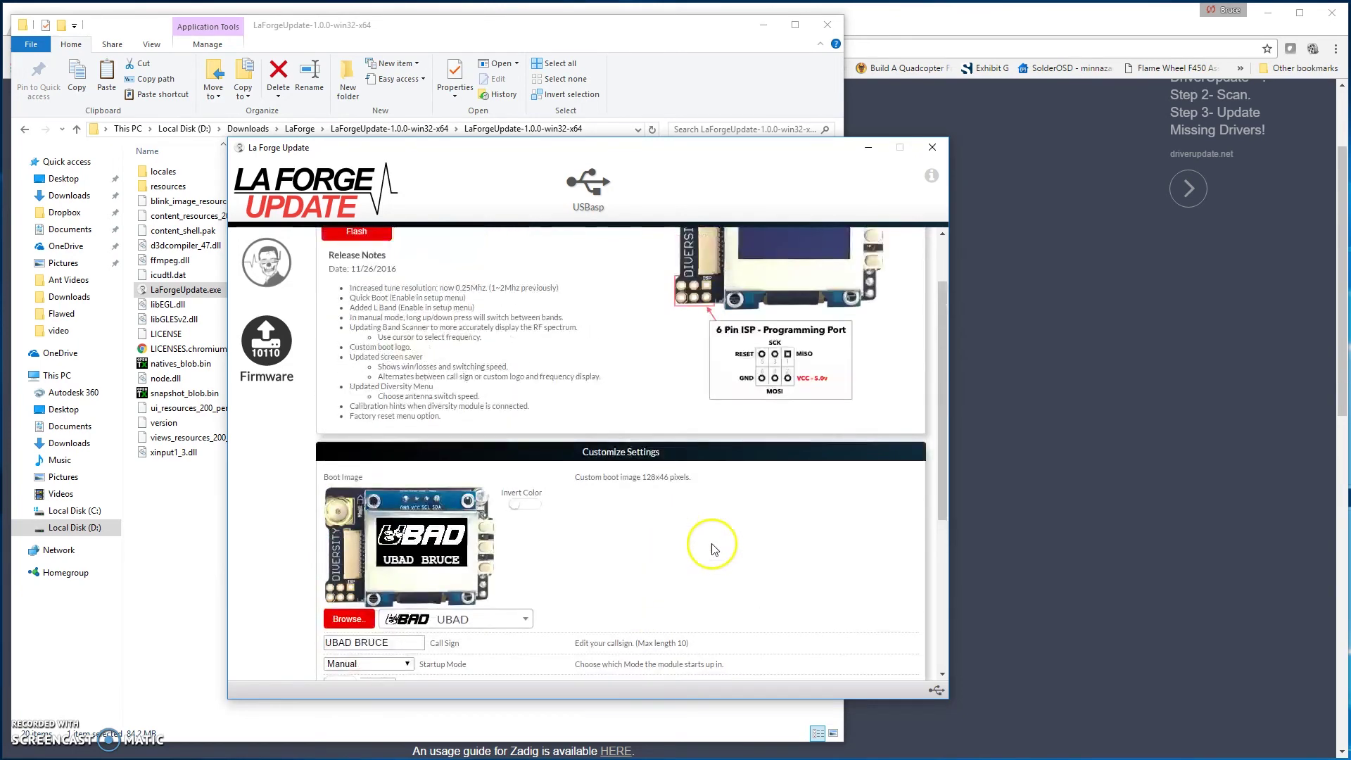
{"action": "scroll", "coordinate": [703, 563], "scroll_direction": "down", "scroll_amount": 2}
{"action": "scroll", "coordinate": [675, 566], "scroll_direction": "up", "scroll_amount": 5}
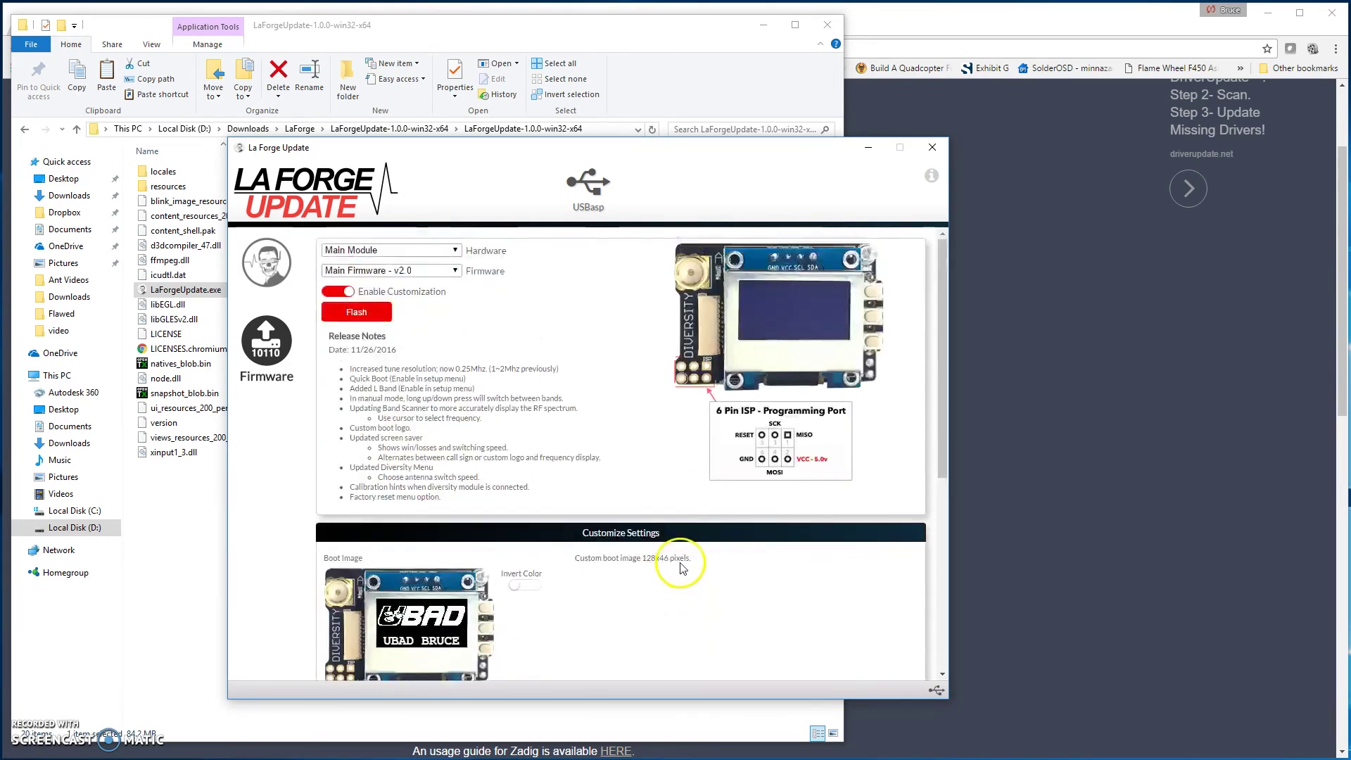
Step: Flash the customized UBAD BRUCE firmware, retrying once, until the update reports Complete
{"action": "left_click", "coordinate": [367, 315]}
{"action": "left_click", "coordinate": [504, 349]}
{"action": "left_click", "coordinate": [363, 311]}
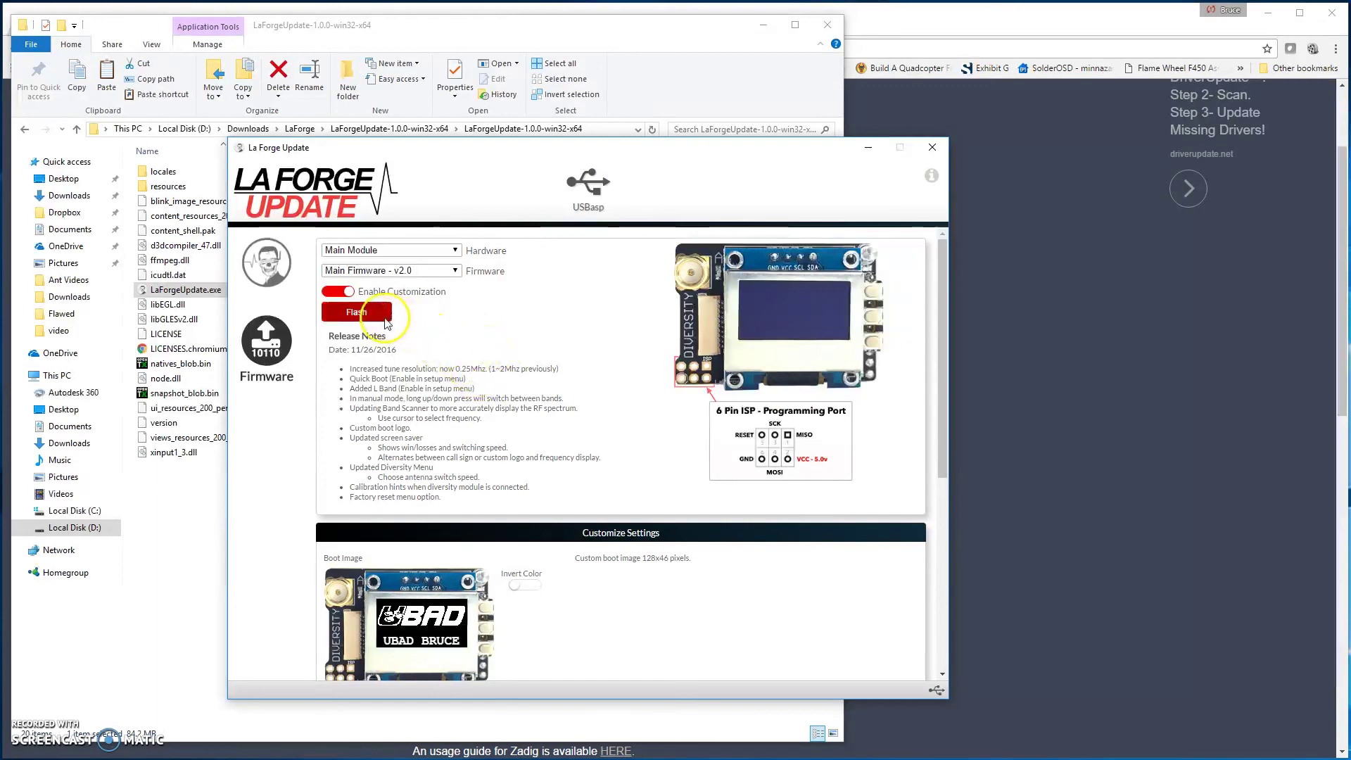